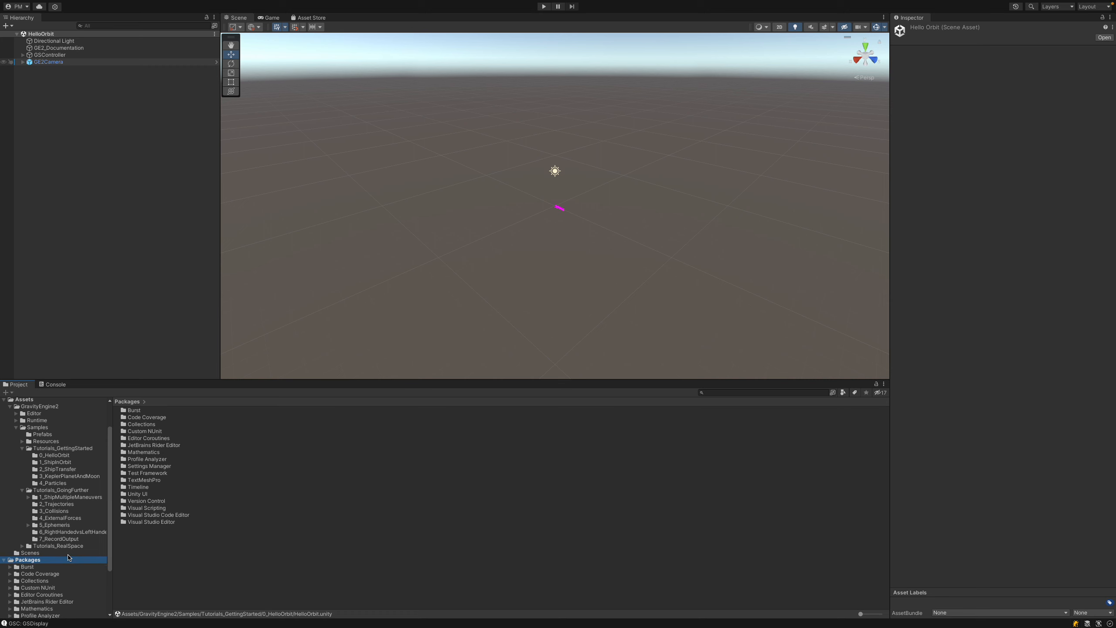
Inspect the Burst, Collections, Mathematics and TextMeshPro packages among the project's installed packages.
{"action": "left_click", "coordinate": [27, 544]}
{"action": "left_click", "coordinate": [40, 559]}
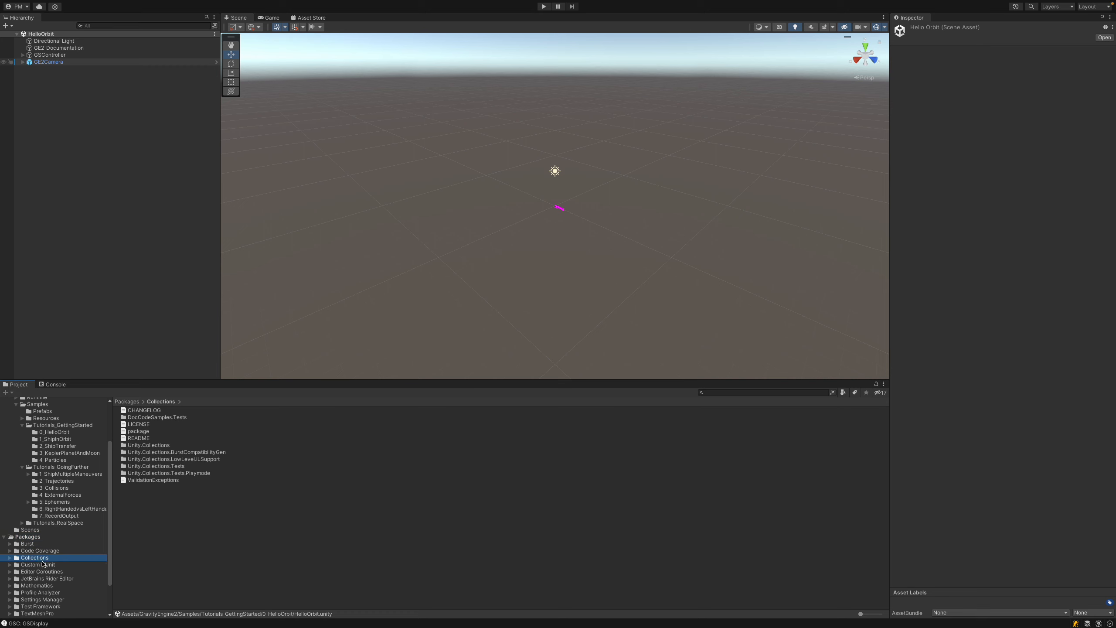
{"action": "scroll", "coordinate": [41, 561], "scroll_direction": "down", "scroll_amount": 2}
{"action": "left_click", "coordinate": [38, 558]}
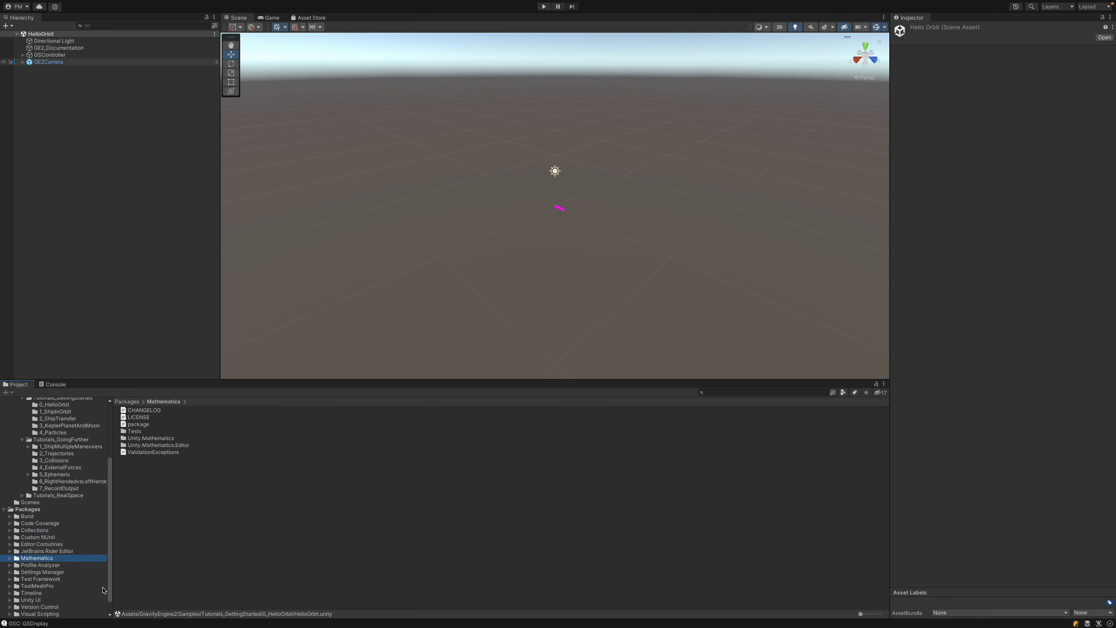
{"action": "left_click", "coordinate": [40, 587]}
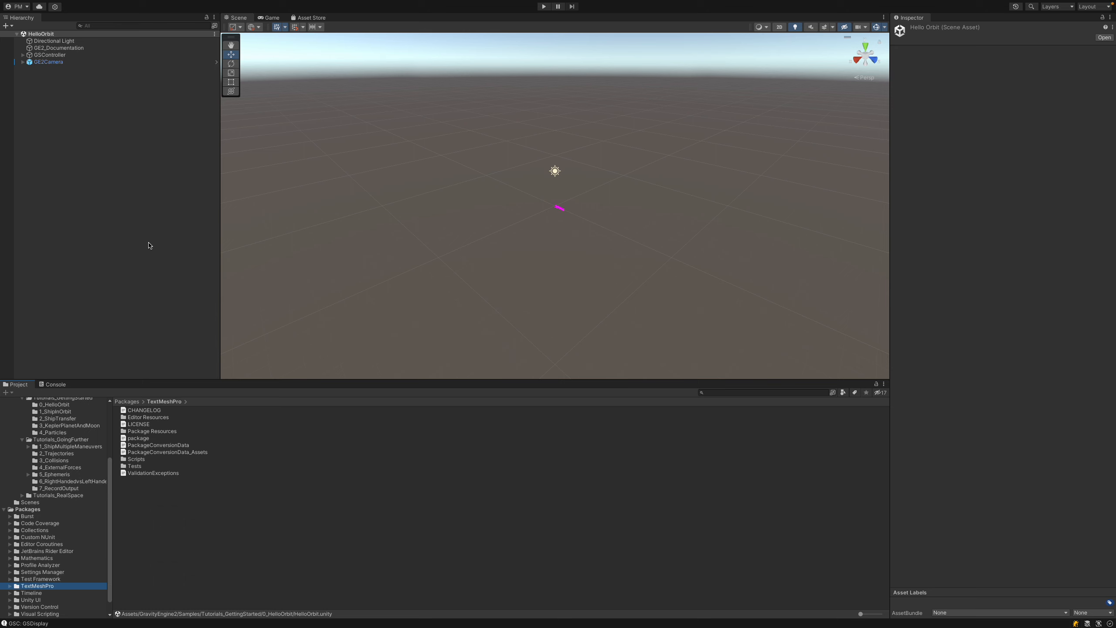
Browse the GravityEngine2 samples to the 0_HelloOrbit folder in Tutorials_GettingStarted and select the HelloOrbit scene.
{"action": "scroll", "coordinate": [86, 482], "scroll_direction": "up", "scroll_amount": 4}
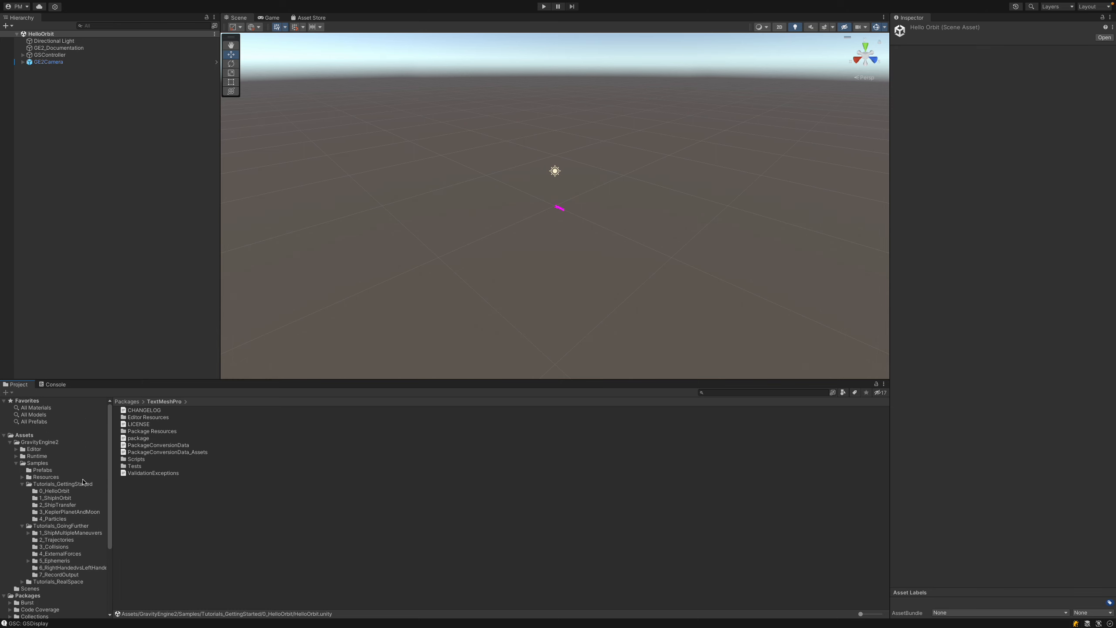
{"action": "left_click", "coordinate": [35, 441]}
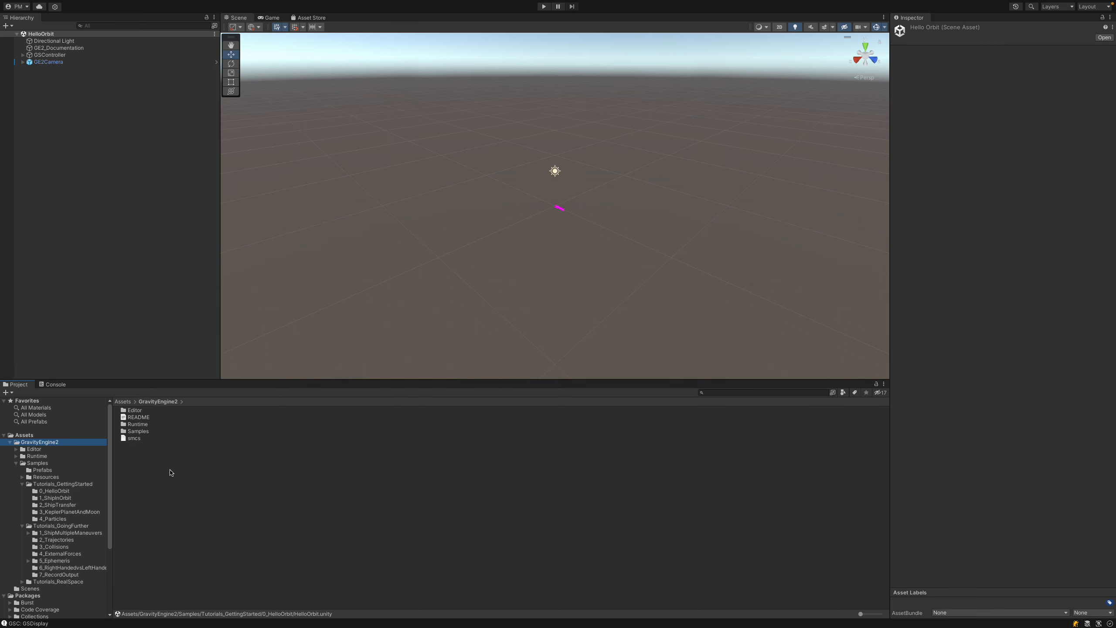
{"action": "double_click", "coordinate": [136, 432]}
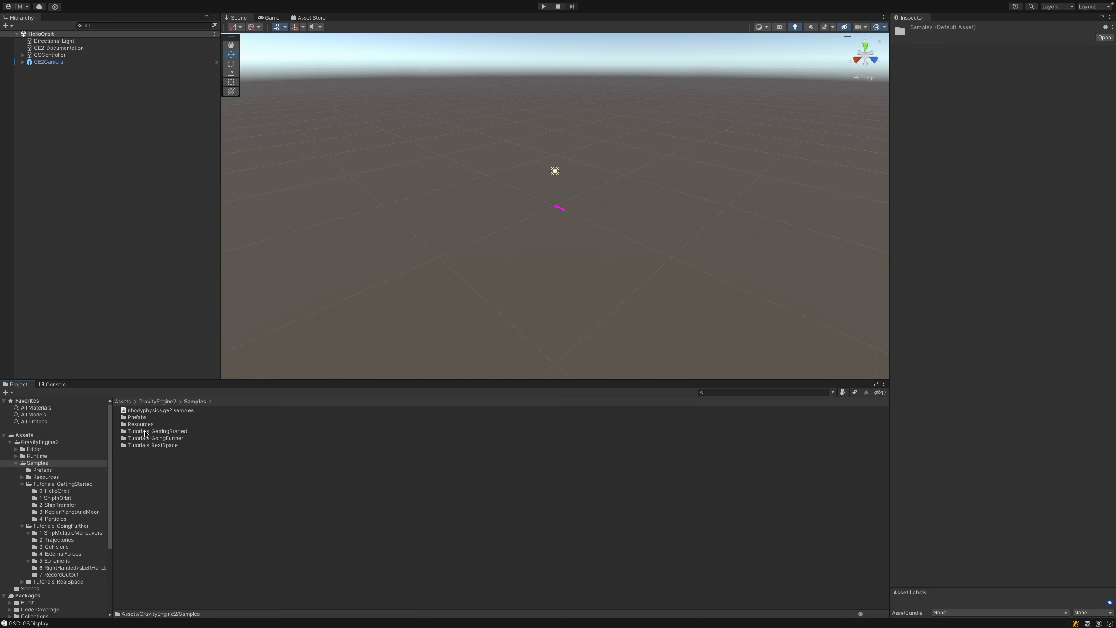
{"action": "double_click", "coordinate": [145, 432]}
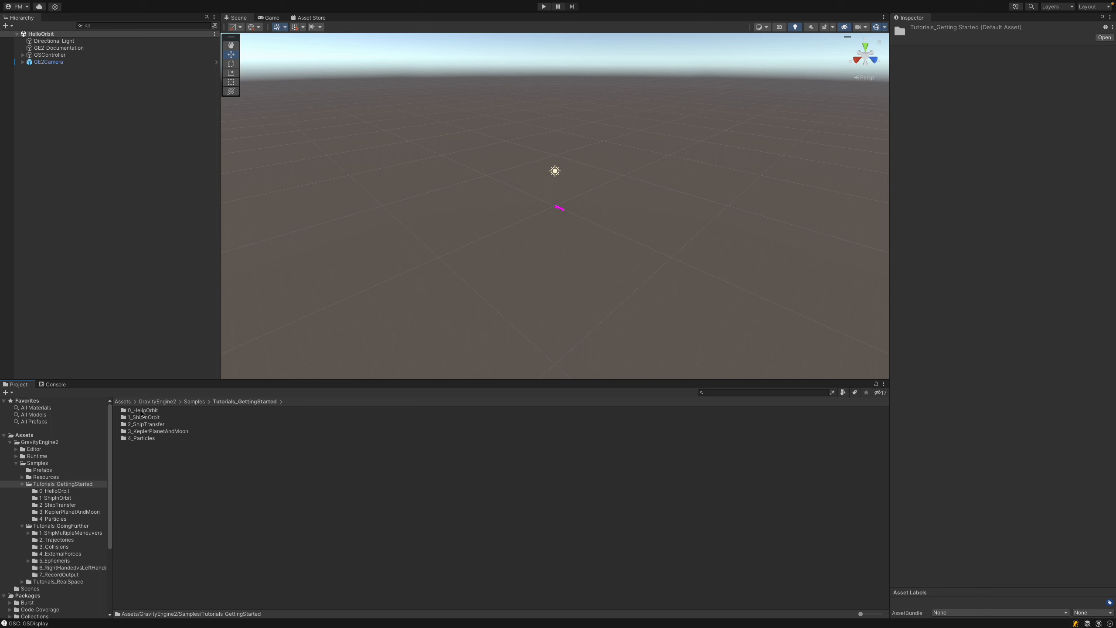
{"action": "double_click", "coordinate": [143, 411]}
{"action": "left_click", "coordinate": [142, 412]}
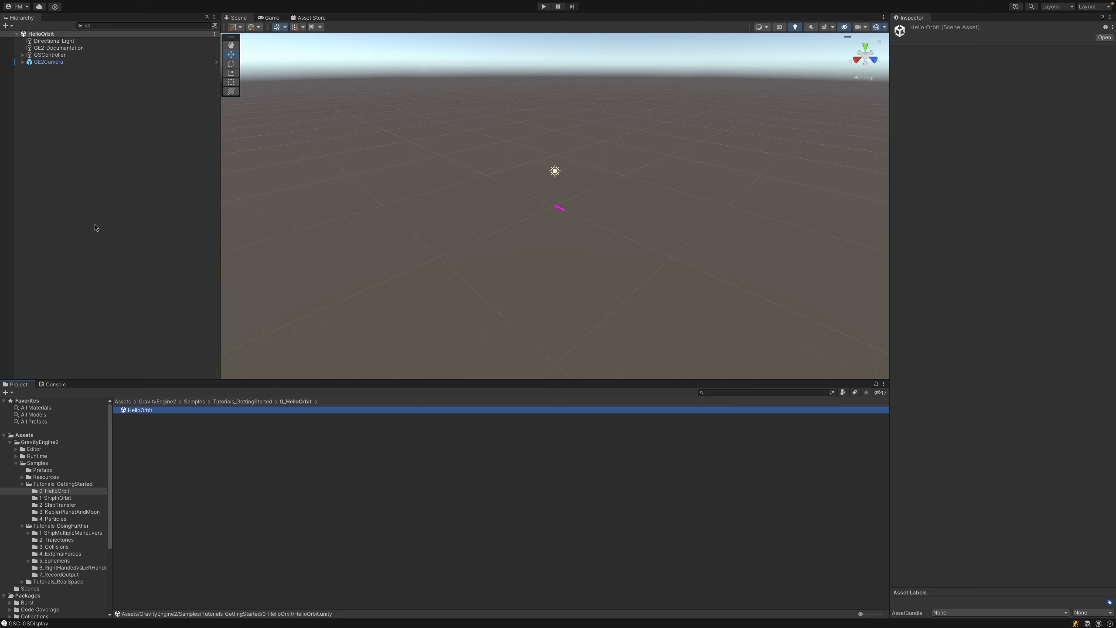
Open the online documentation from the GE2_Documentation object and read the Hello Orbit overview through the component diagram.
{"action": "left_click", "coordinate": [61, 49]}
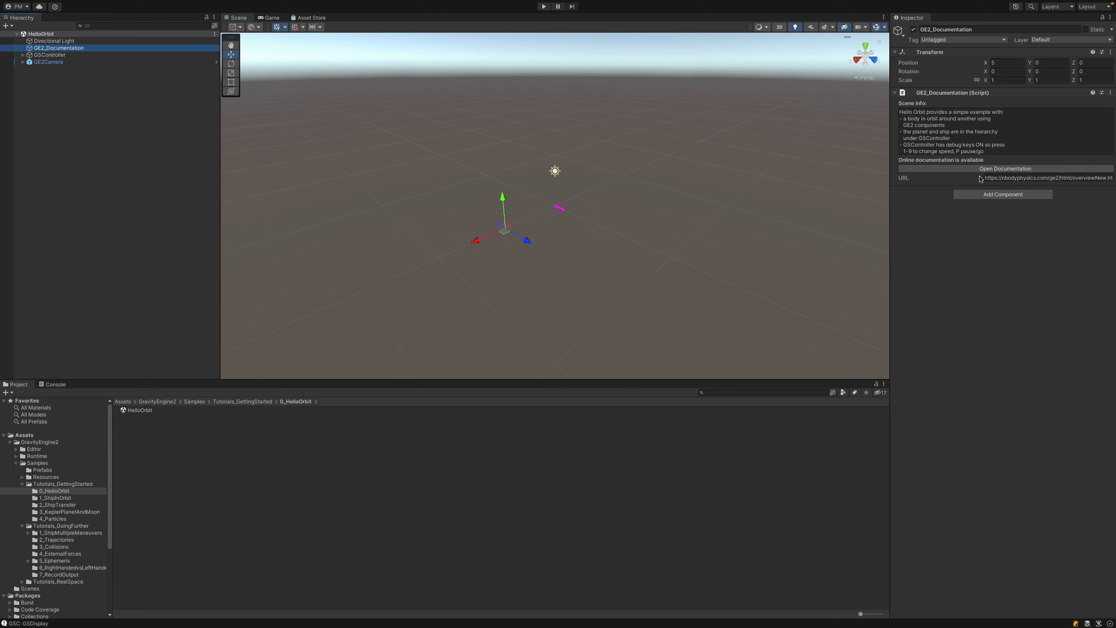
{"action": "left_click", "coordinate": [1038, 169]}
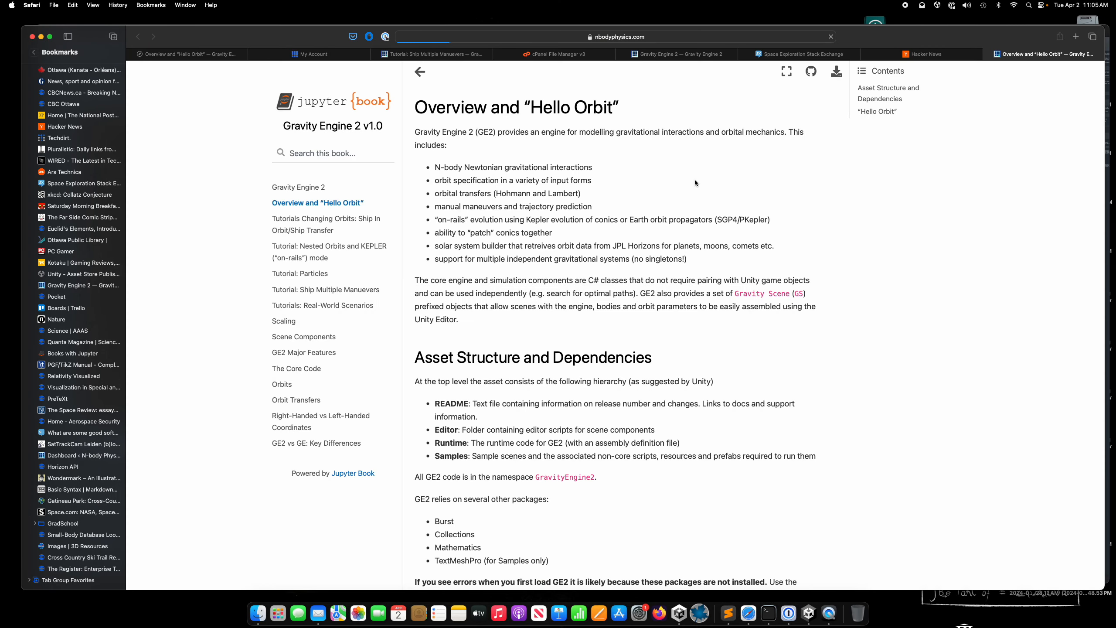
{"action": "scroll", "coordinate": [893, 220], "scroll_direction": "down", "scroll_amount": 10}
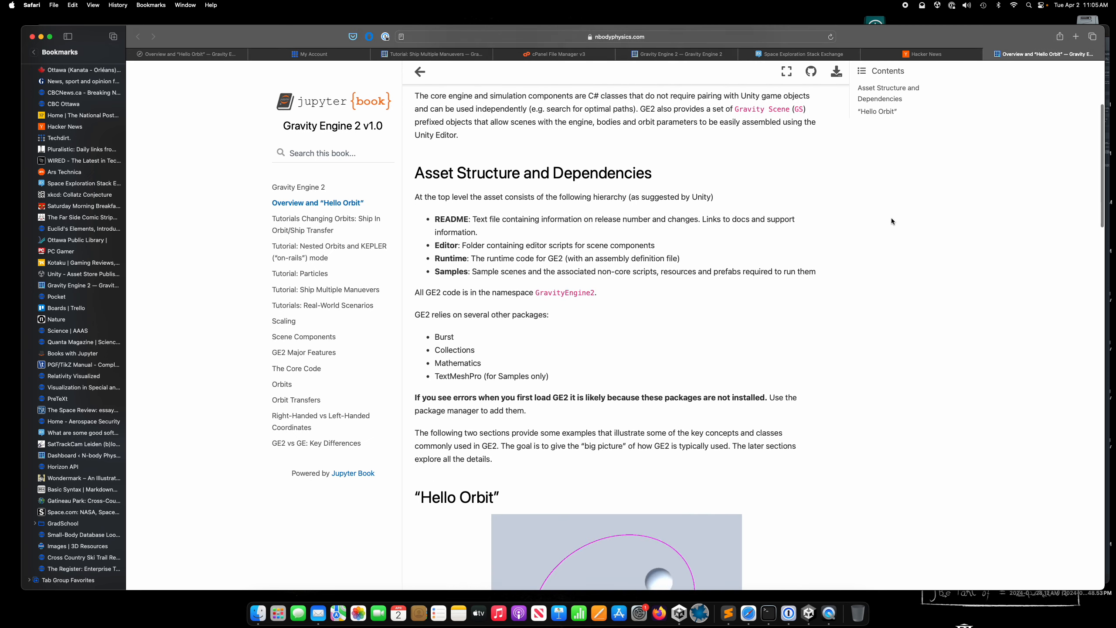
{"action": "scroll", "coordinate": [892, 217], "scroll_direction": "down", "scroll_amount": 5}
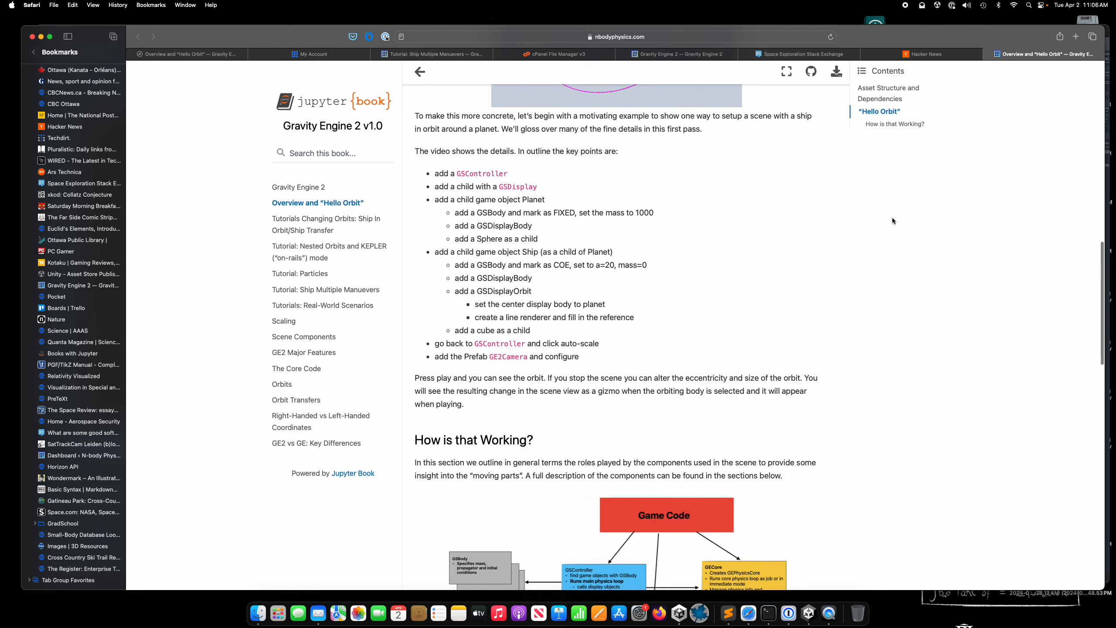
{"action": "scroll", "coordinate": [892, 217], "scroll_direction": "up", "scroll_amount": 3}
{"action": "scroll", "coordinate": [892, 217], "scroll_direction": "down", "scroll_amount": 8}
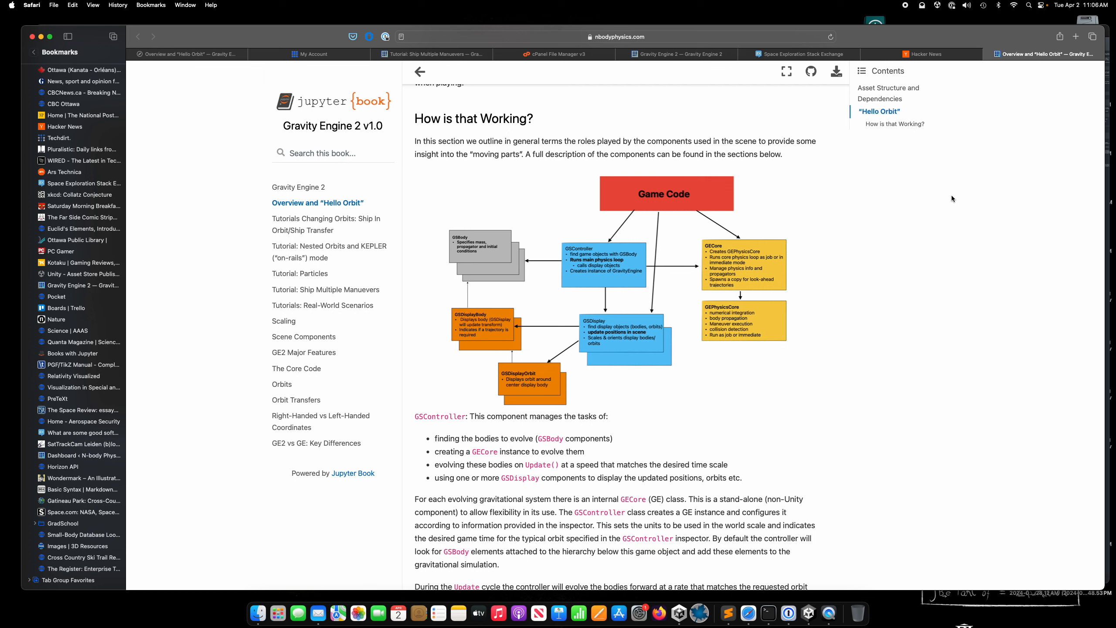
Switch back to Unity, run the HelloOrbit scene to watch the orbit, and stop playback.
{"action": "key", "text": "super+Tab"}
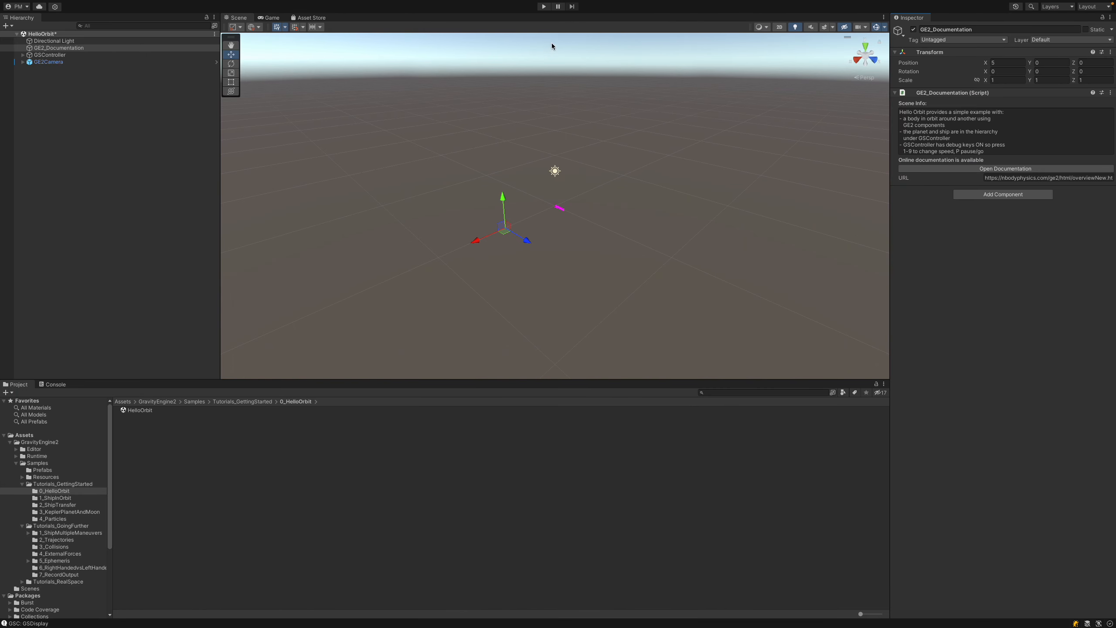
{"action": "left_click", "coordinate": [544, 7]}
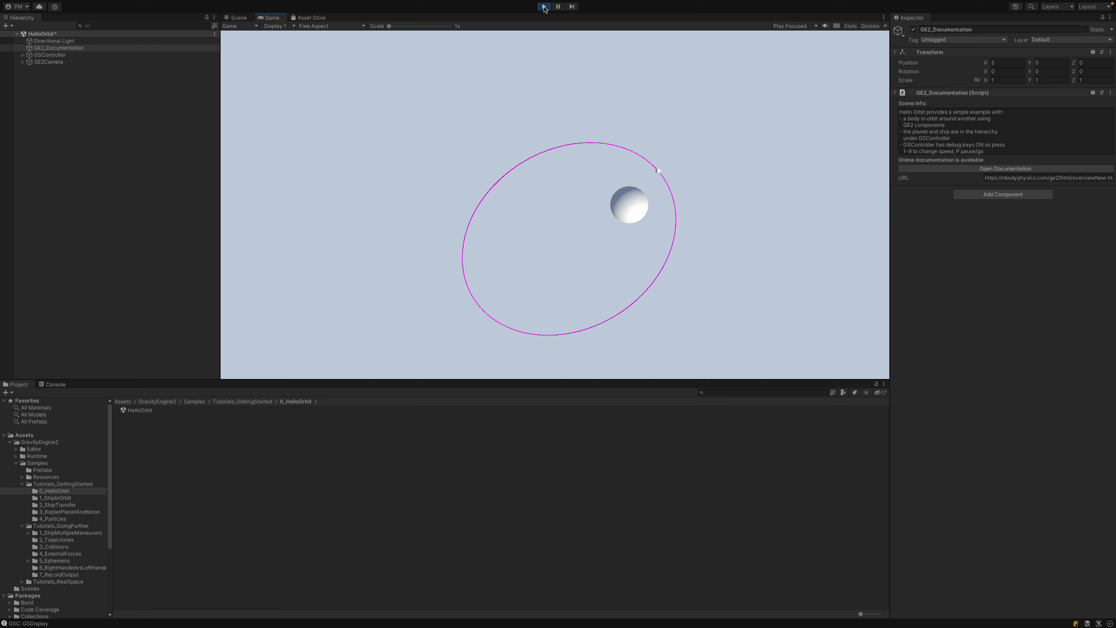
{"action": "left_click", "coordinate": [544, 7]}
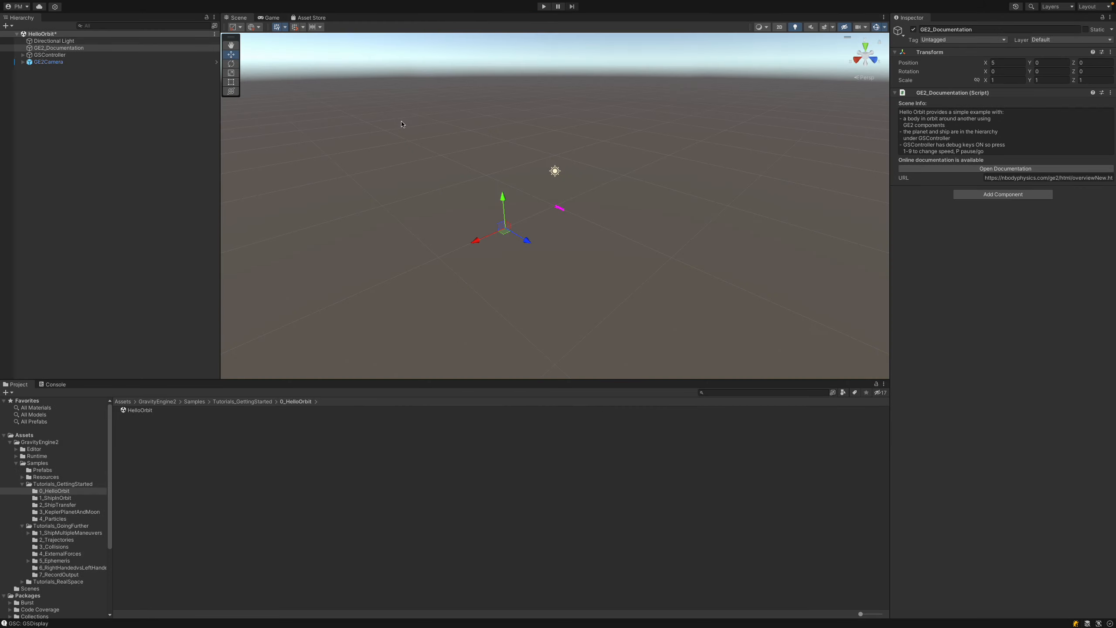
Create a new scene from the Basic (Built-in) template, discarding the changes to the HelloOrbit scene.
{"action": "mouse_move", "coordinate": [143, 3]}
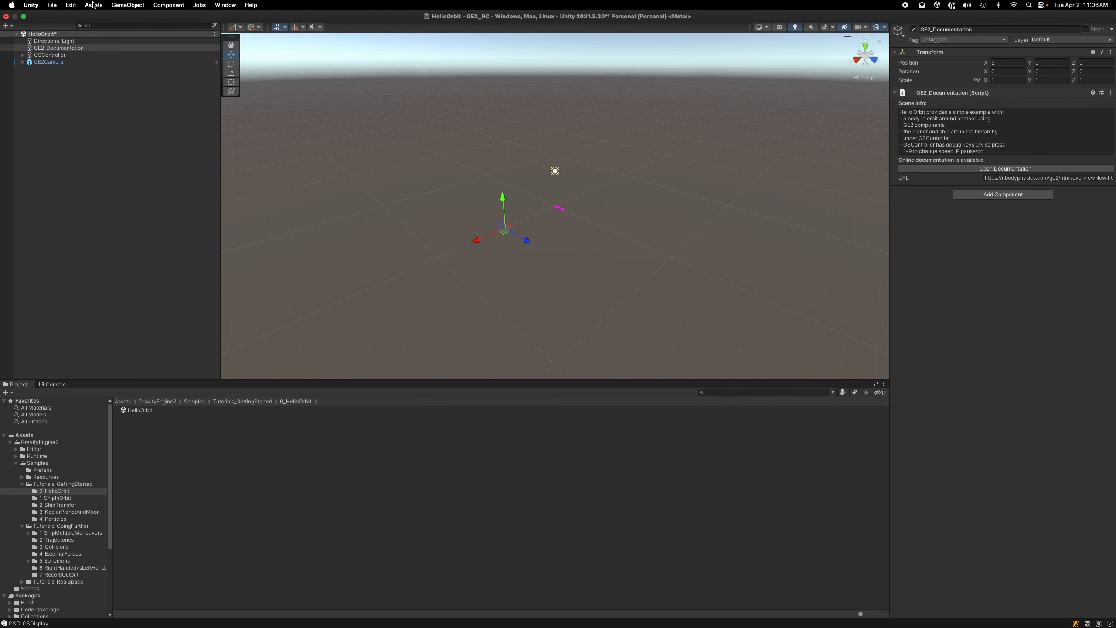
{"action": "left_click", "coordinate": [52, 5]}
{"action": "left_click", "coordinate": [77, 28]}
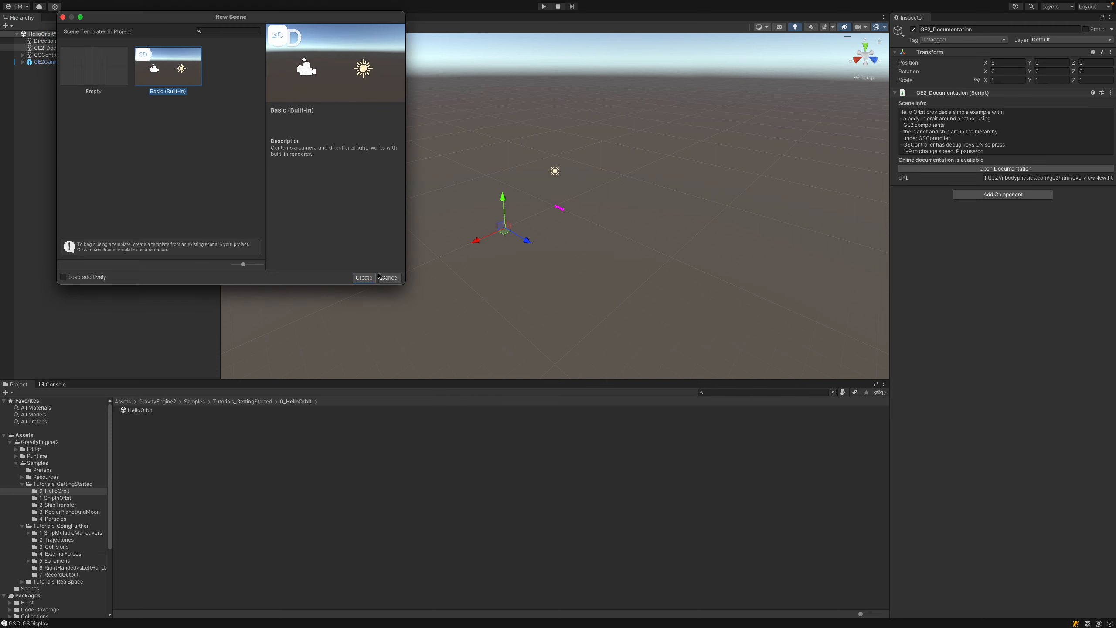
{"action": "left_click", "coordinate": [365, 278]}
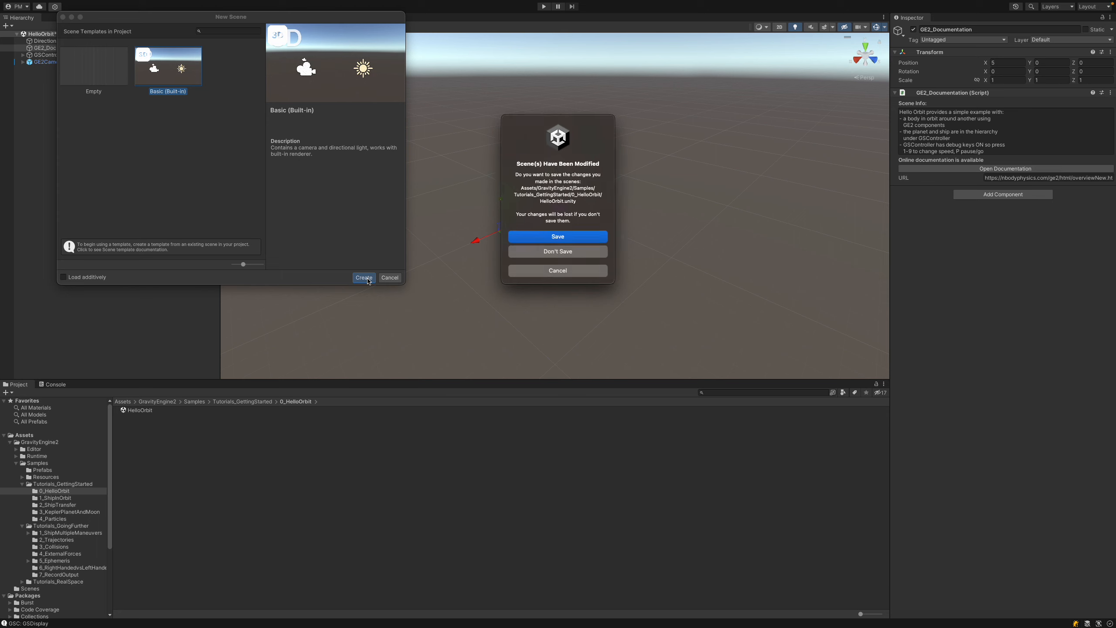
{"action": "left_click", "coordinate": [550, 253]}
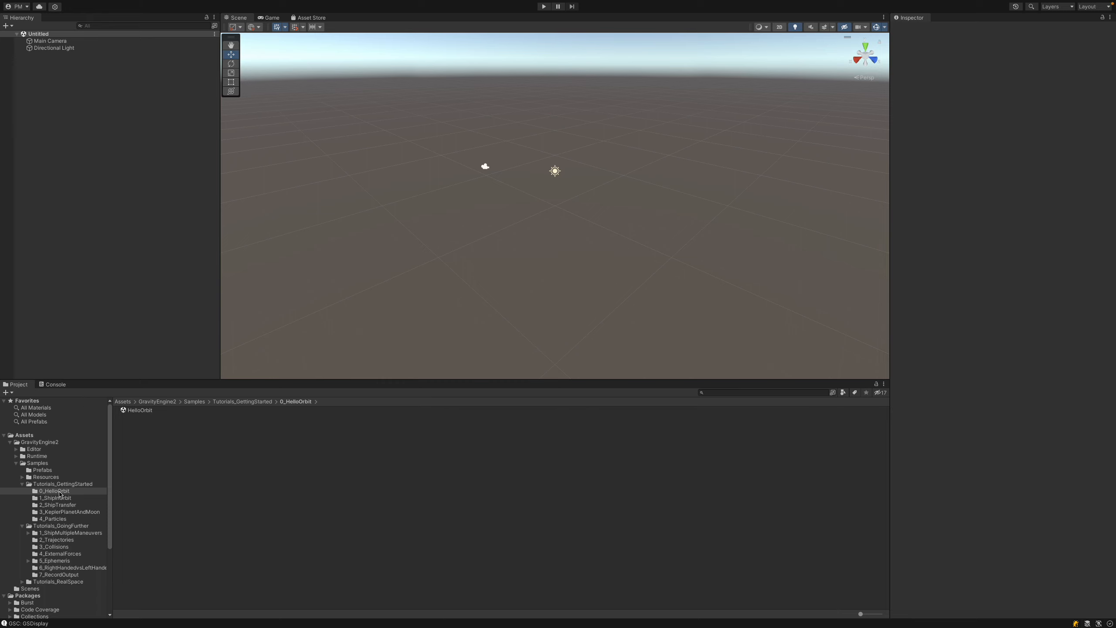
Add the GE2Camera prefab from the GravityEngine2 sample prefabs to the scene's root.
{"action": "left_click", "coordinate": [43, 470]}
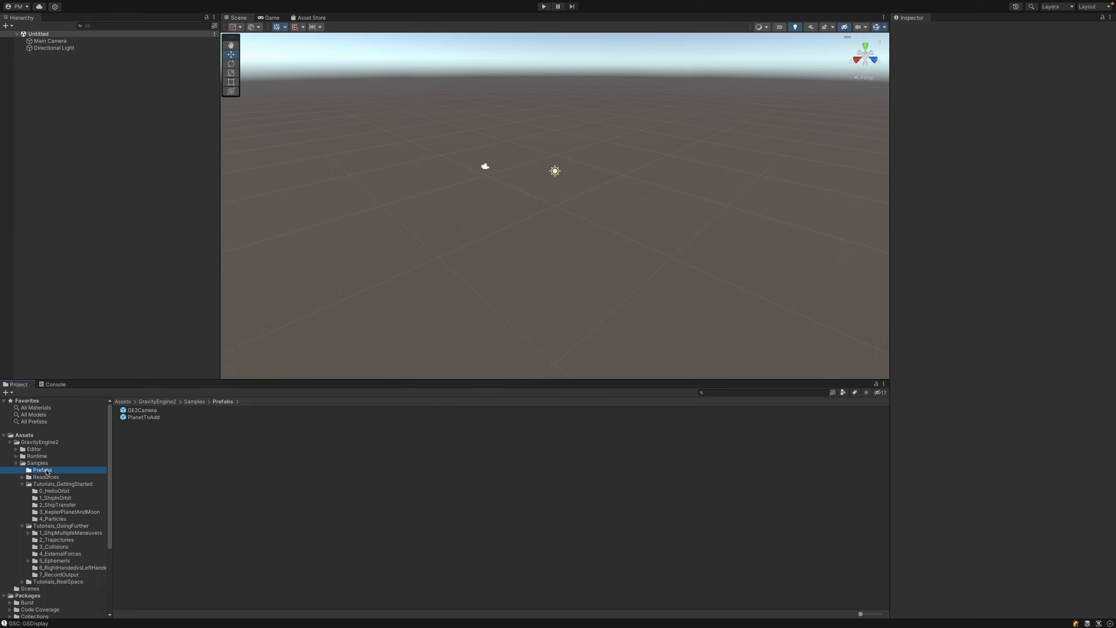
{"action": "left_click", "coordinate": [141, 411]}
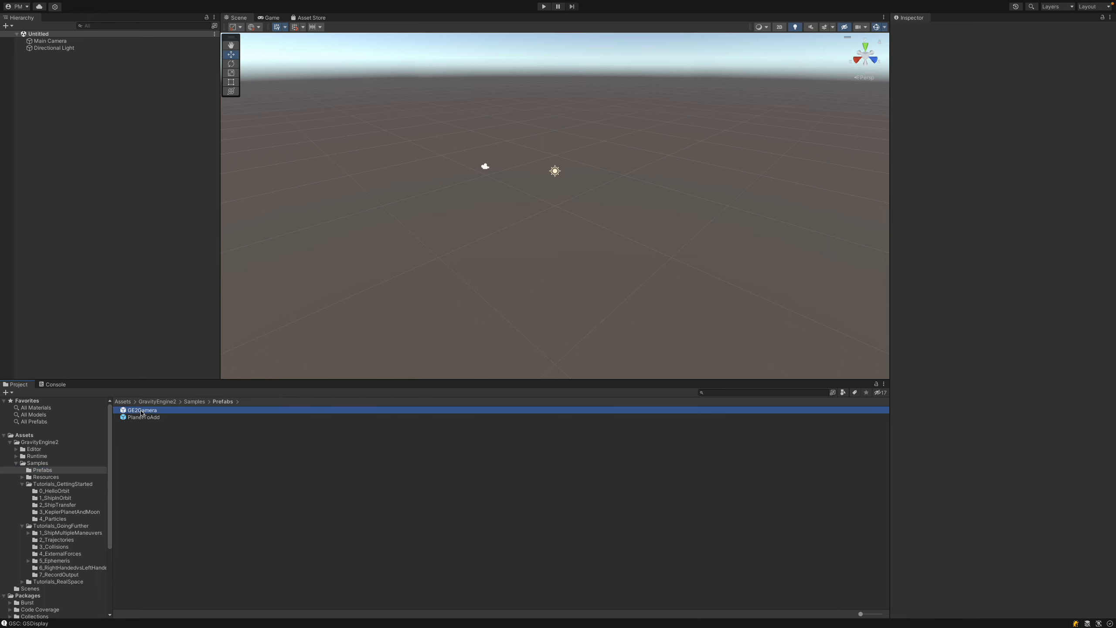
{"action": "left_click_drag", "start_coordinate": [142, 412], "coordinate": [103, 249]}
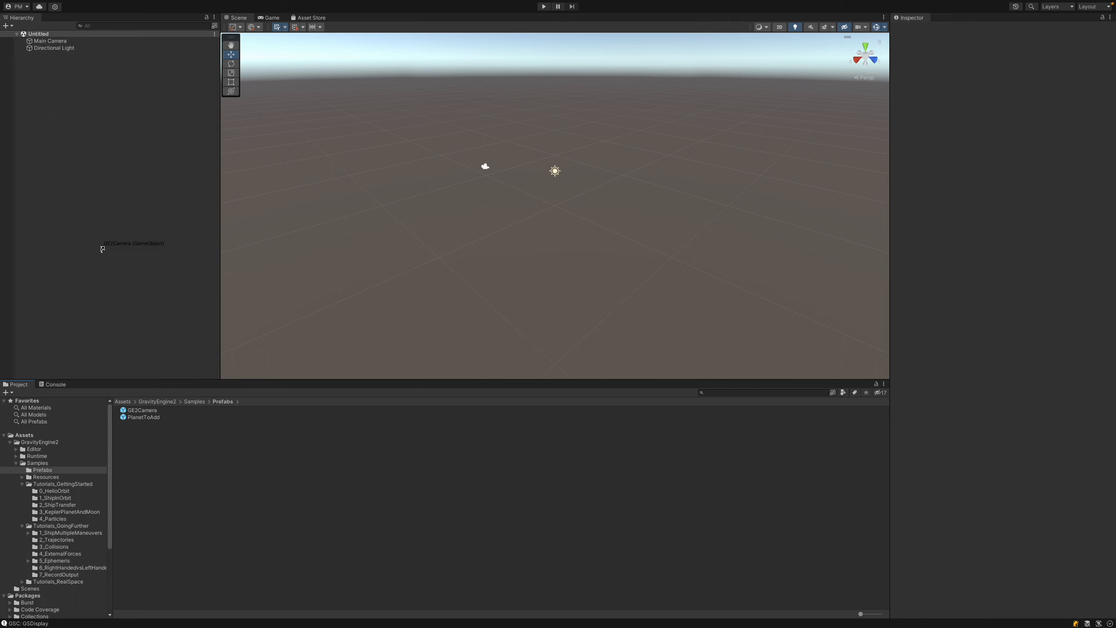
{"action": "left_click_drag", "start_coordinate": [102, 249], "coordinate": [102, 249]}
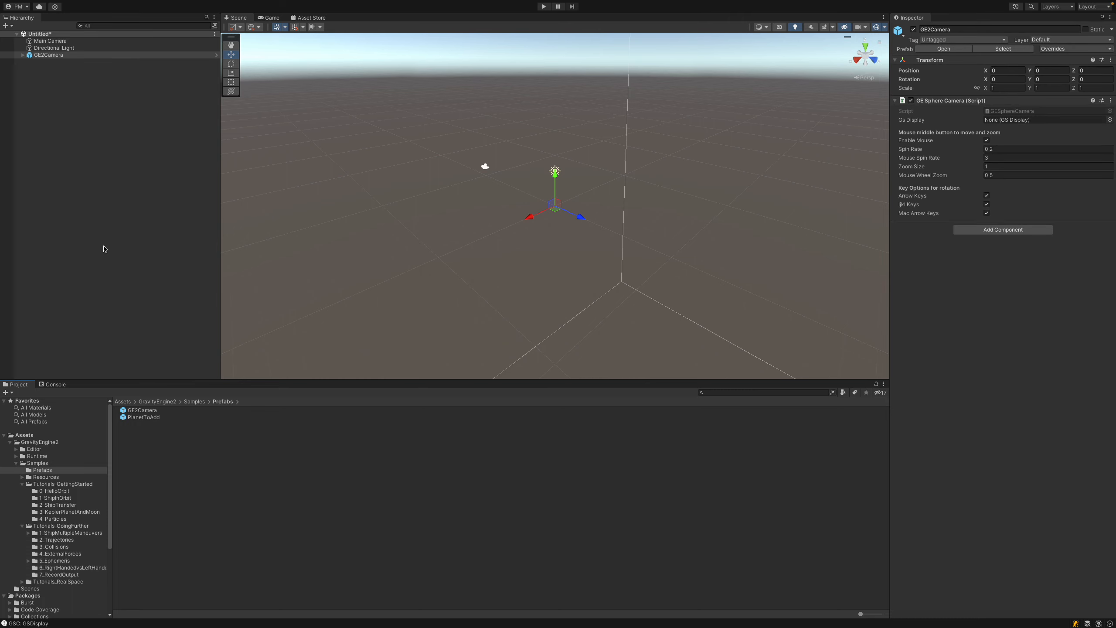
Delete the default Main Camera from the scene.
{"action": "left_click", "coordinate": [50, 41]}
{"action": "right_click", "coordinate": [50, 41]}
{"action": "left_click", "coordinate": [101, 111]}
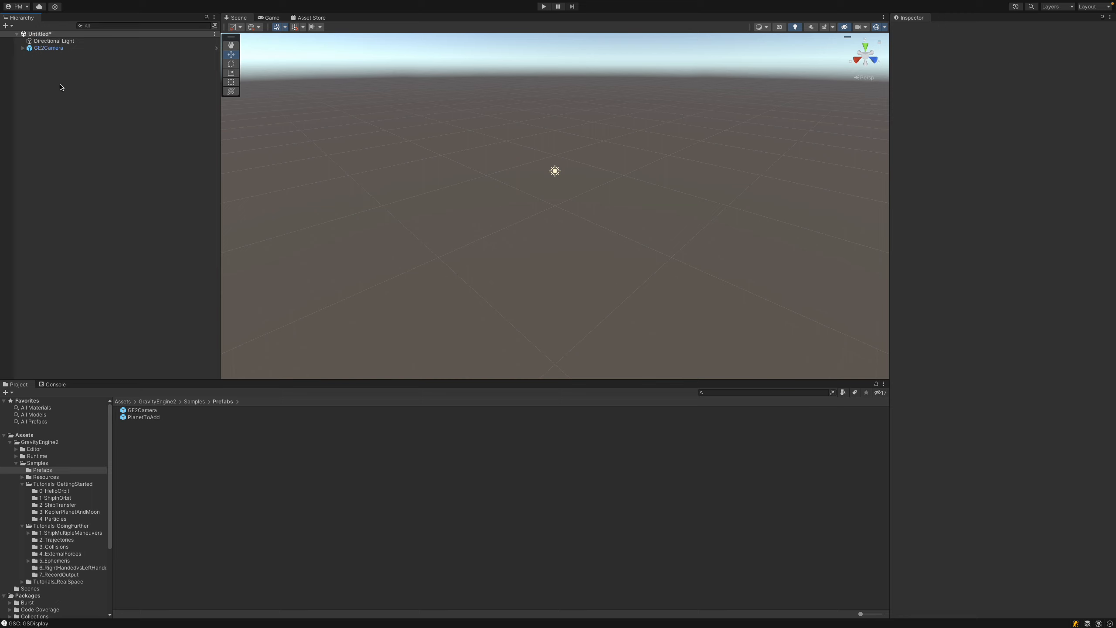
Create an empty game object named GSController at the scene's root.
{"action": "right_click", "coordinate": [65, 101]}
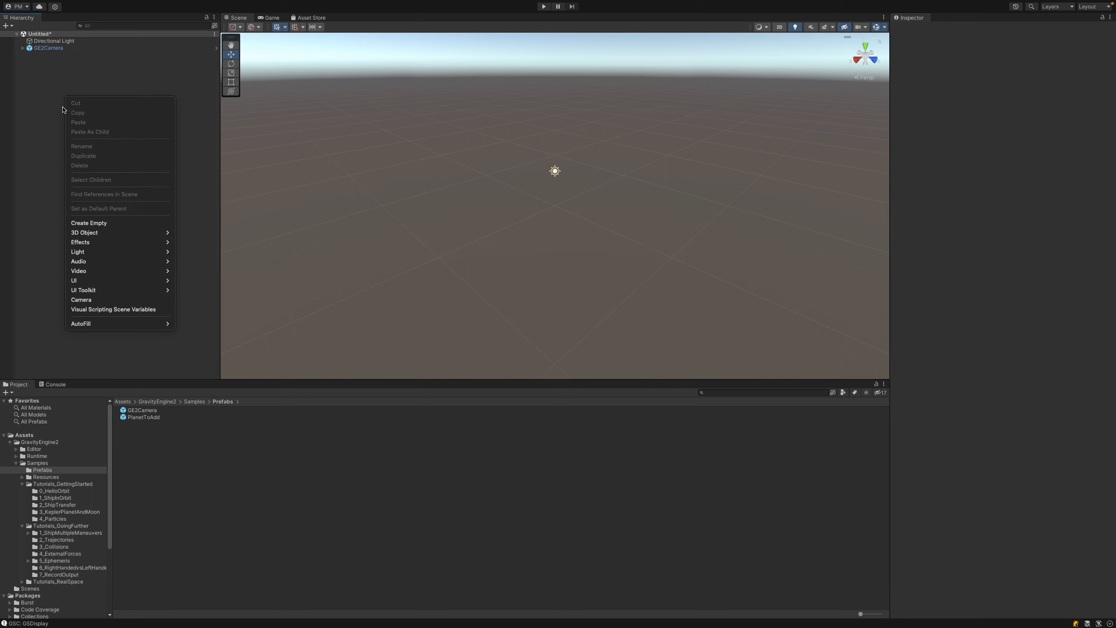
{"action": "left_click", "coordinate": [100, 223]}
{"action": "type", "text": "GSController"}
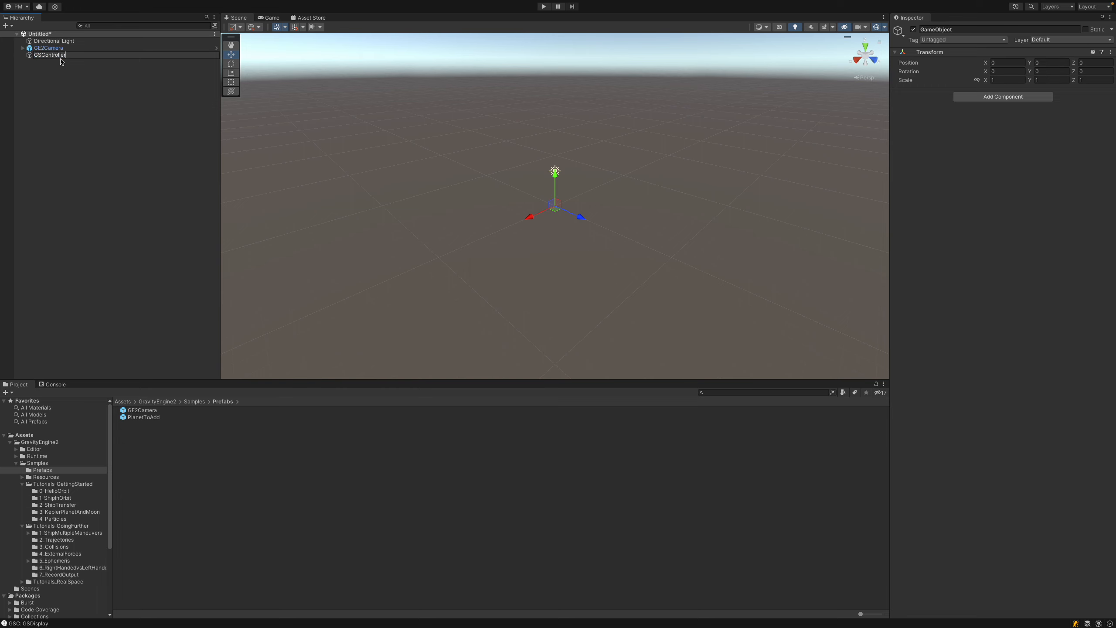
{"action": "key", "text": "Return"}
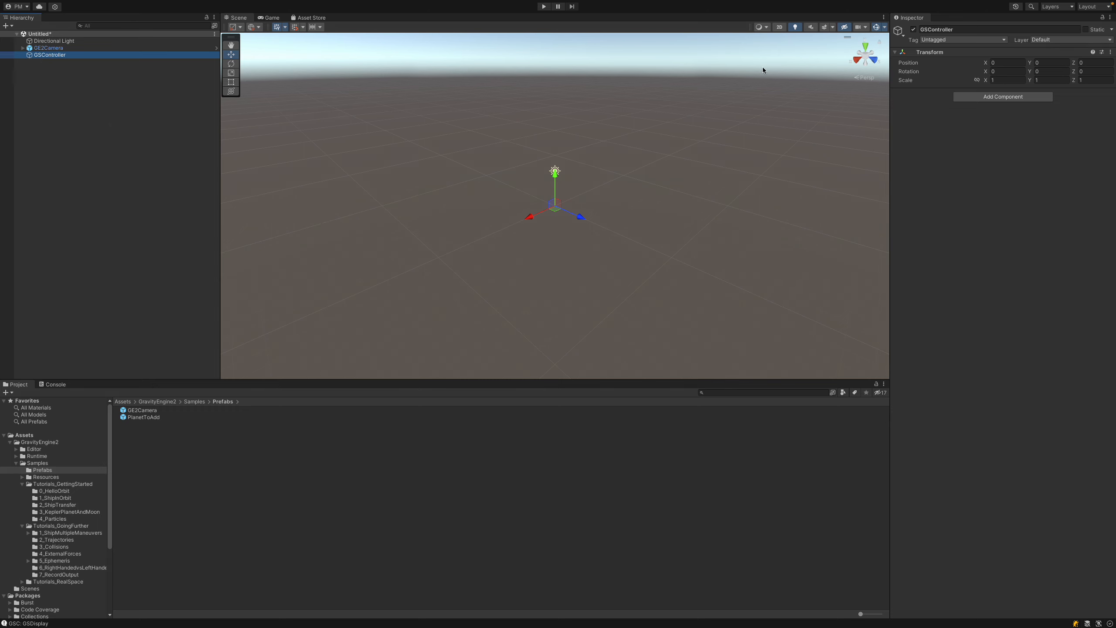
Add a GS Controller component to the GSController object and review its GSBody Add options, keeping CHILDREN.
{"action": "left_click", "coordinate": [978, 97]}
{"action": "type", "text": "gsc"}
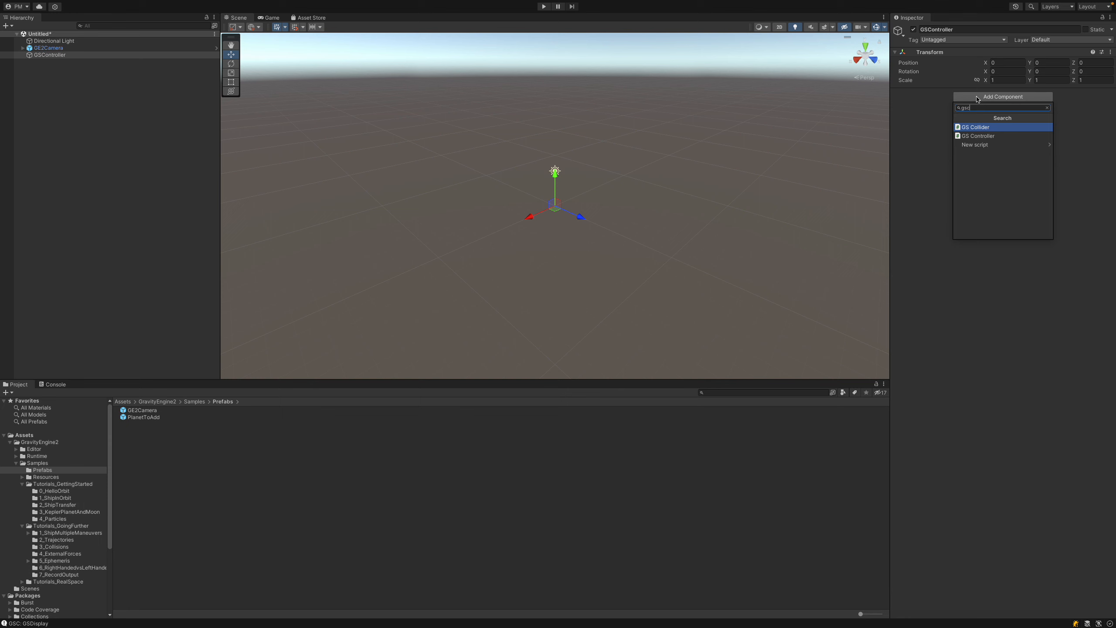
{"action": "key", "text": "Down"}
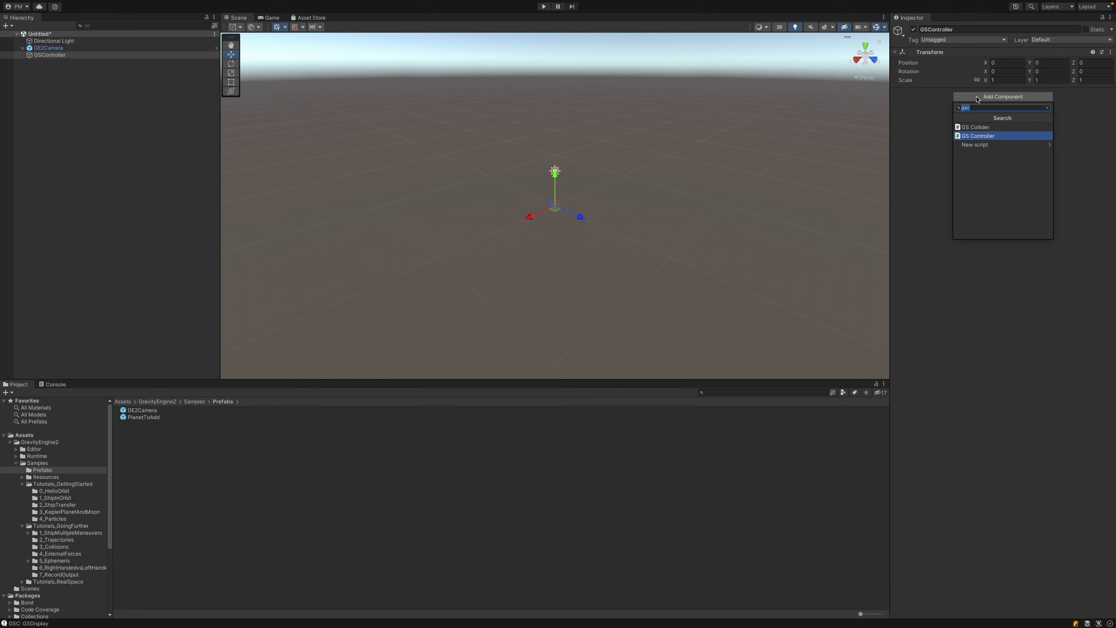
{"action": "key", "text": "Return"}
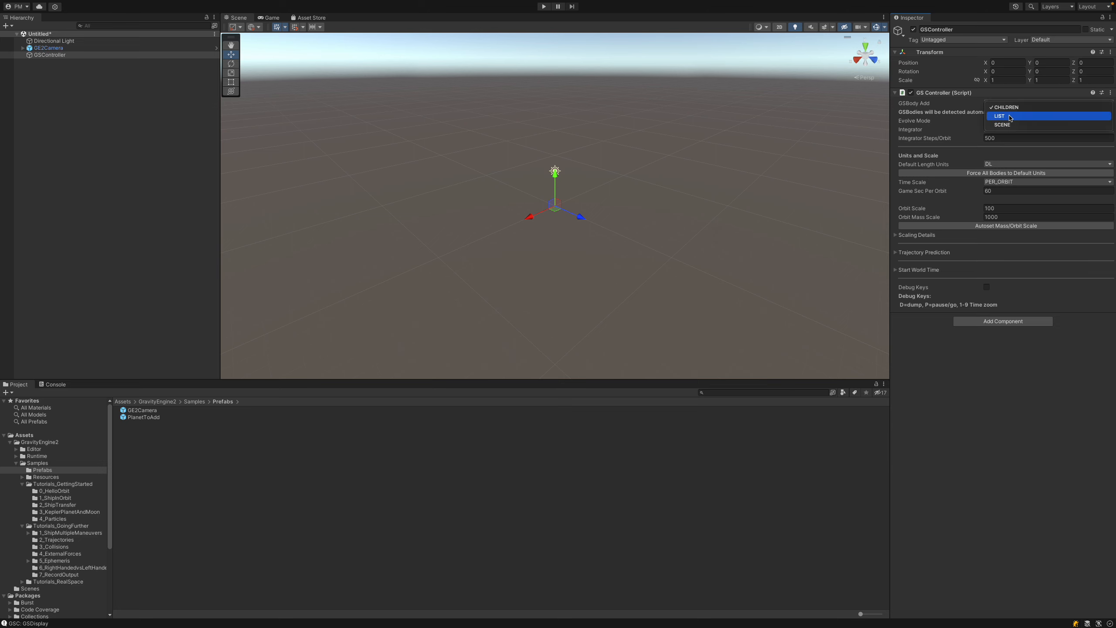
{"action": "left_click", "coordinate": [771, 102]}
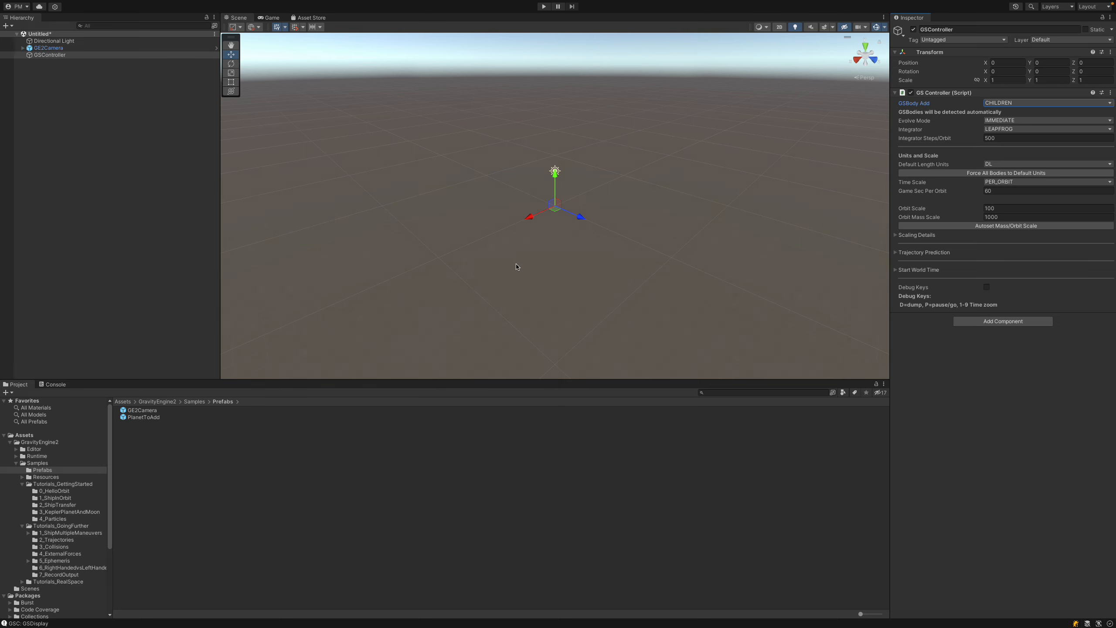
Create an empty child object named GSDisplay under GSController.
{"action": "right_click", "coordinate": [55, 59]}
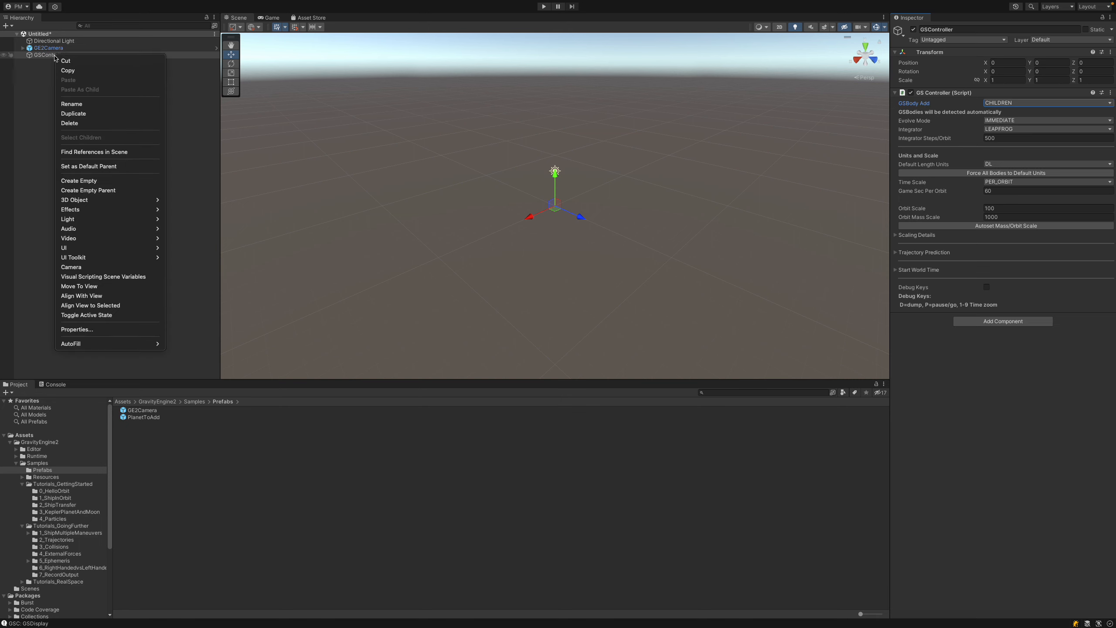
{"action": "left_click", "coordinate": [100, 181]}
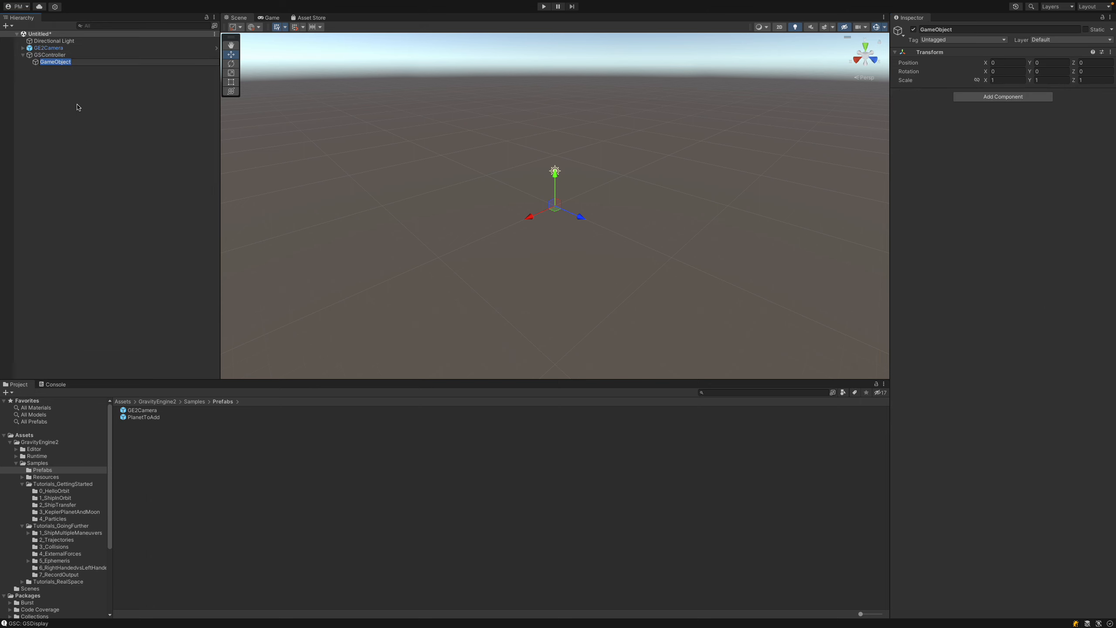
{"action": "type", "text": "GSDisplay"}
{"action": "key", "text": "Return"}
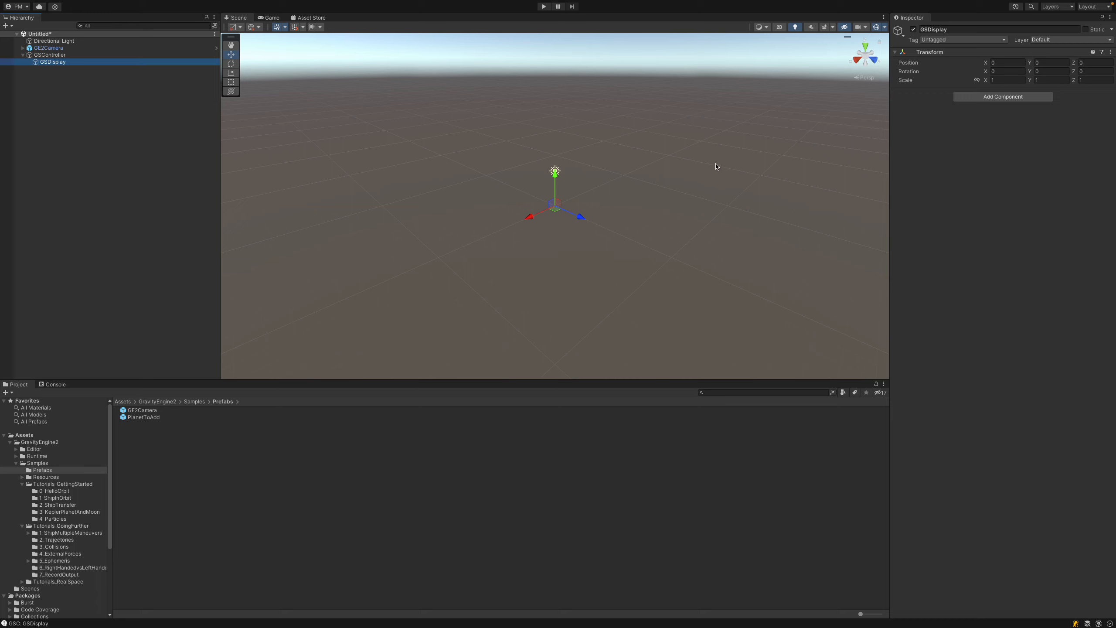
Add a GS Display component to the GSDisplay object.
{"action": "left_click", "coordinate": [995, 97]}
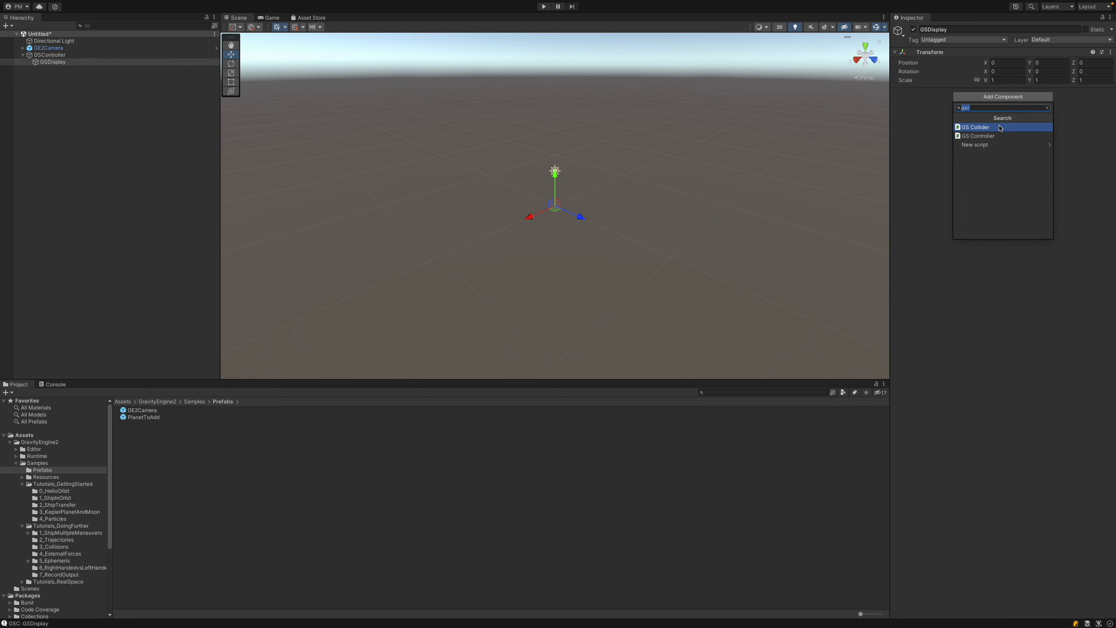
{"action": "type", "text": "gsdi"}
{"action": "left_click", "coordinate": [999, 128]}
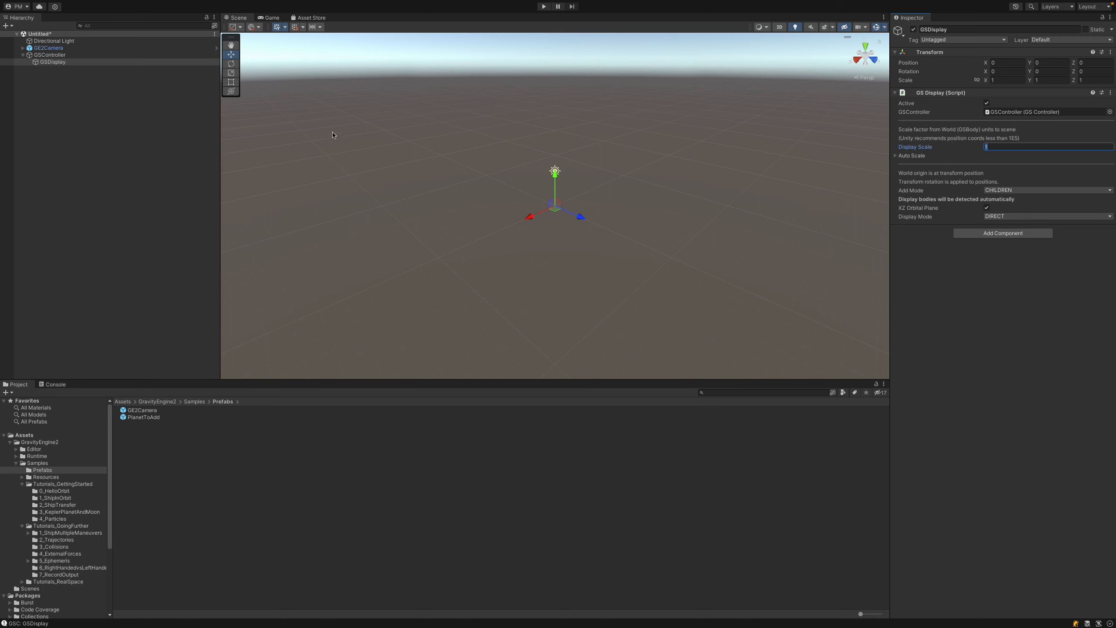
Create an empty child object named Planet under GSDisplay.
{"action": "right_click", "coordinate": [47, 64]}
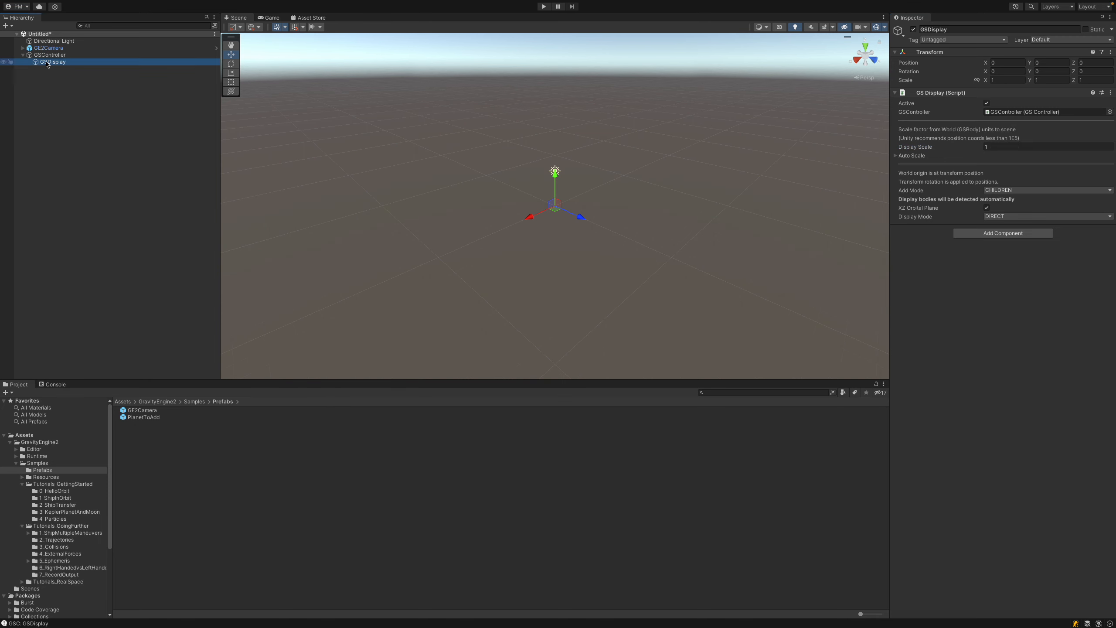
{"action": "mouse_move", "coordinate": [77, 209]}
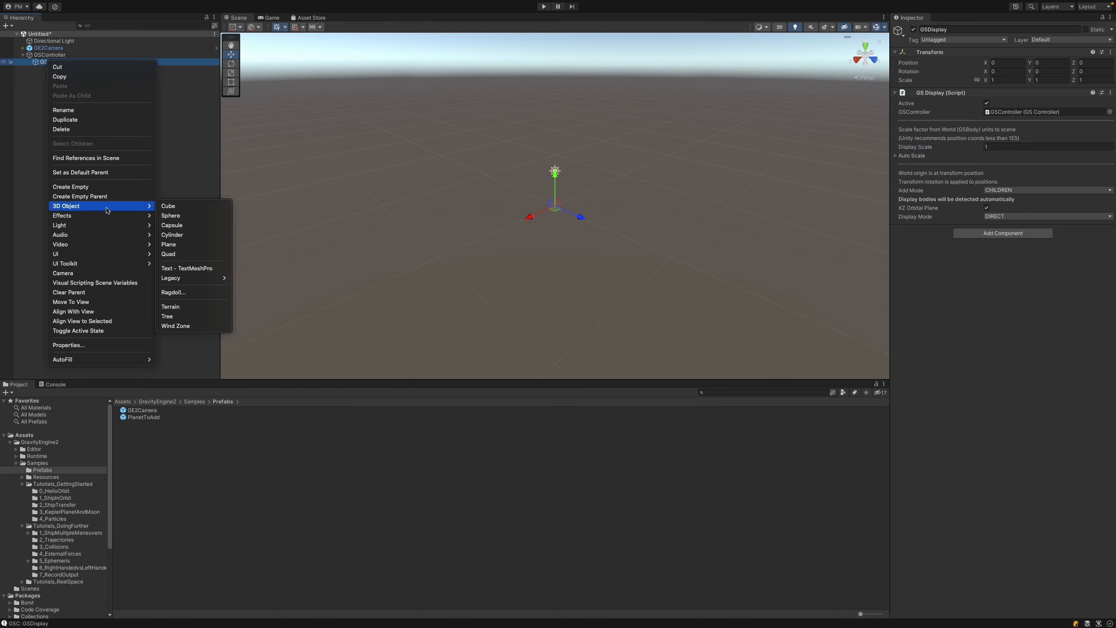
{"action": "left_click", "coordinate": [85, 189]}
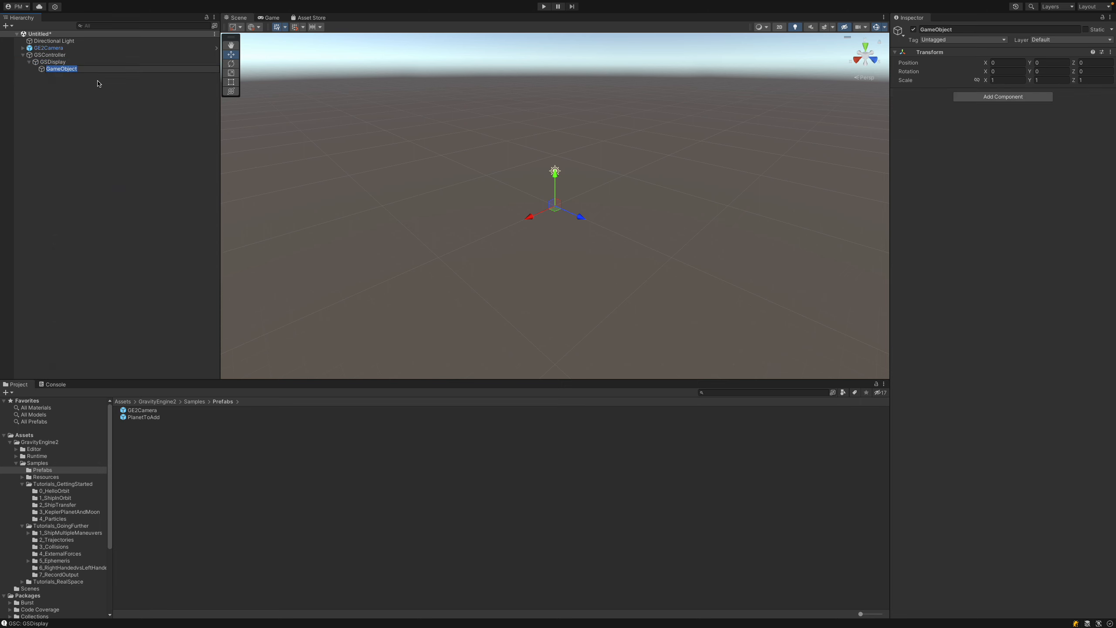
{"action": "type", "text": "Planet"}
{"action": "key", "text": "Return"}
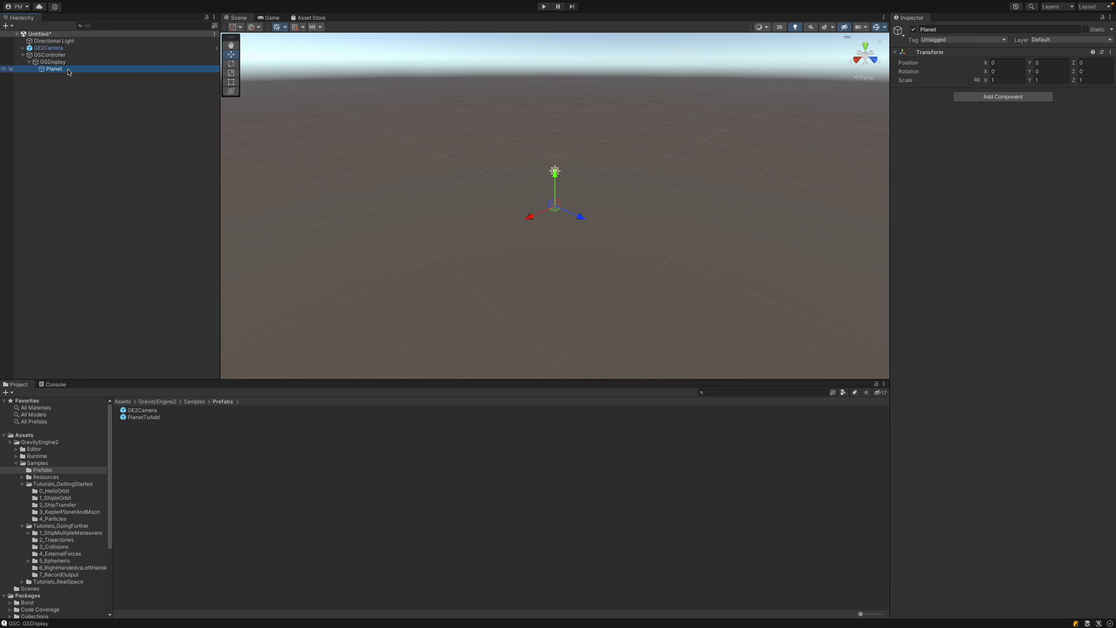
Add a GS Body component to Planet and set its mass to 1000, keeping the GRAVITY propagator.
{"action": "left_click", "coordinate": [1007, 97]}
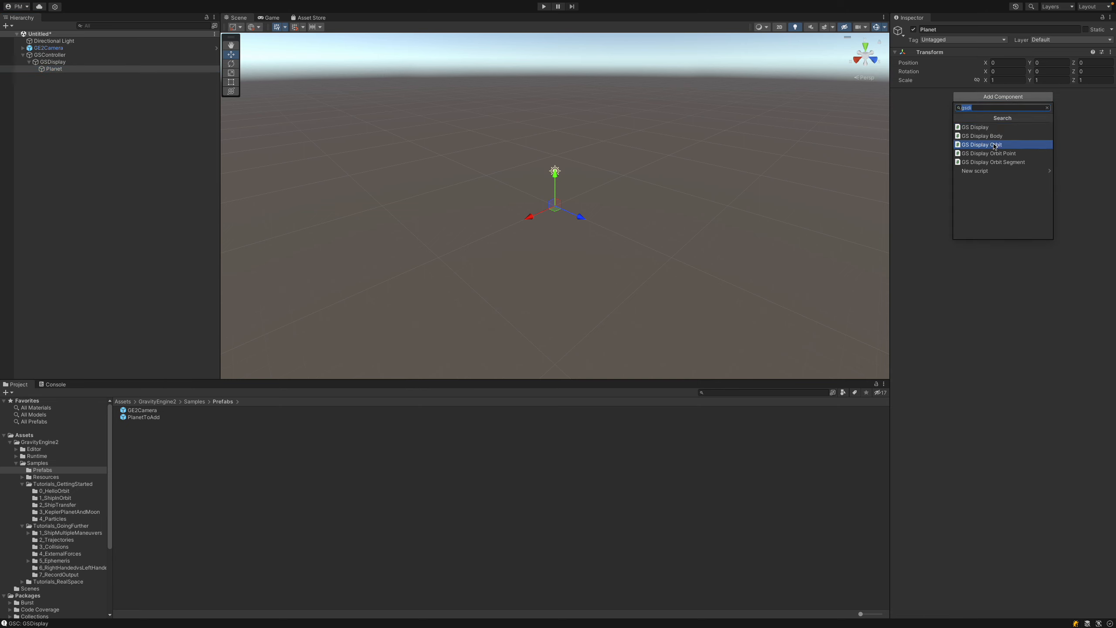
{"action": "type", "text": "gsb"}
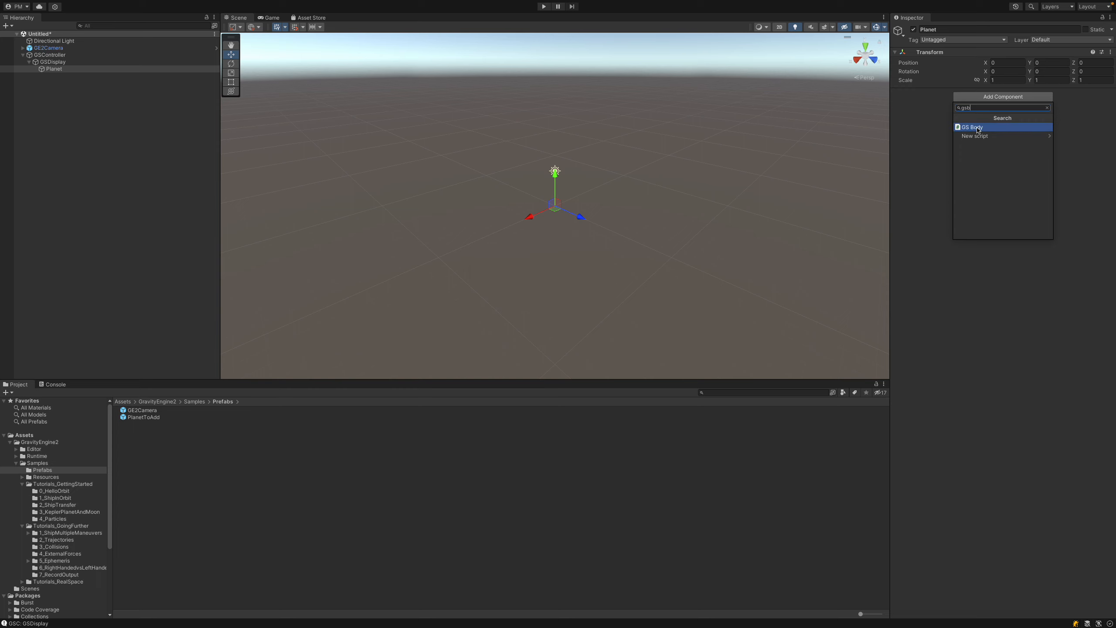
{"action": "left_click", "coordinate": [978, 128]}
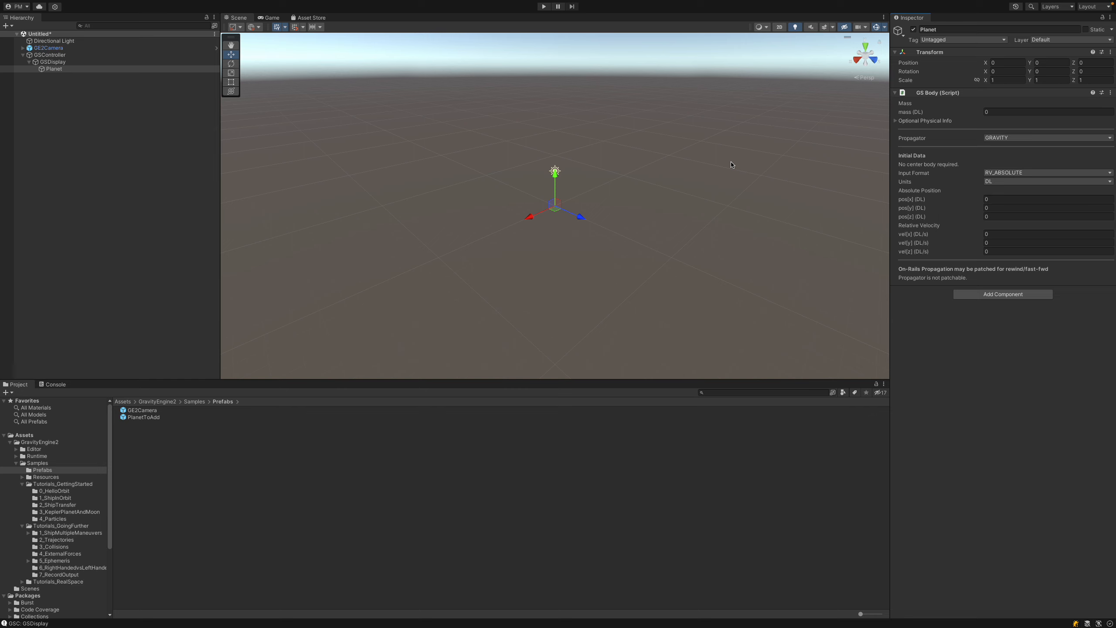
{"action": "left_click", "coordinate": [1014, 139]}
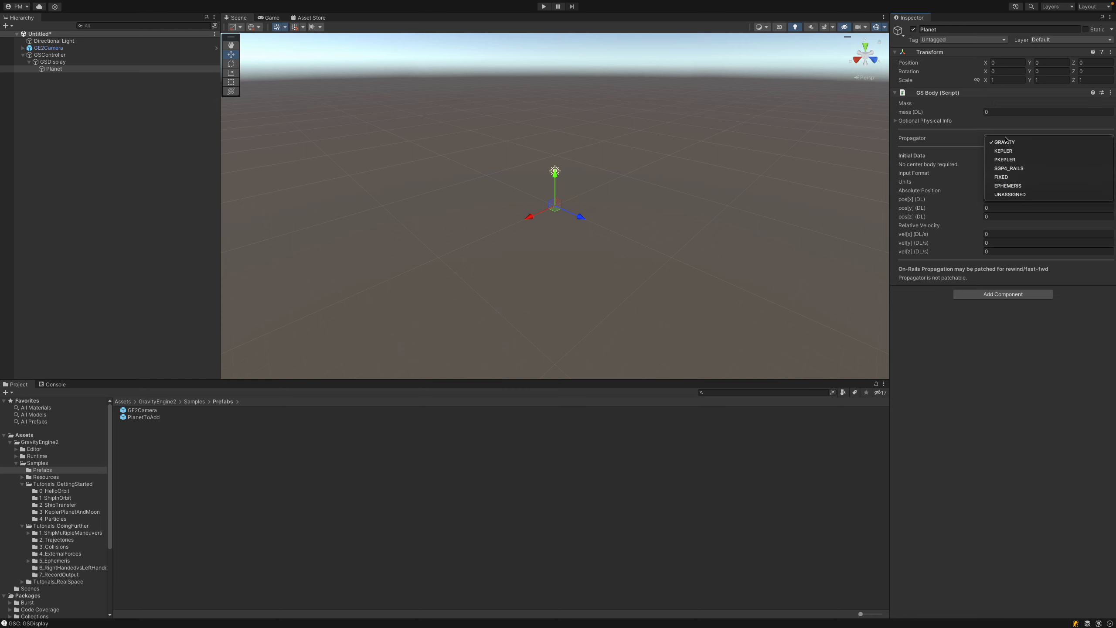
{"action": "left_click", "coordinate": [960, 140]}
{"action": "left_click", "coordinate": [1001, 112]}
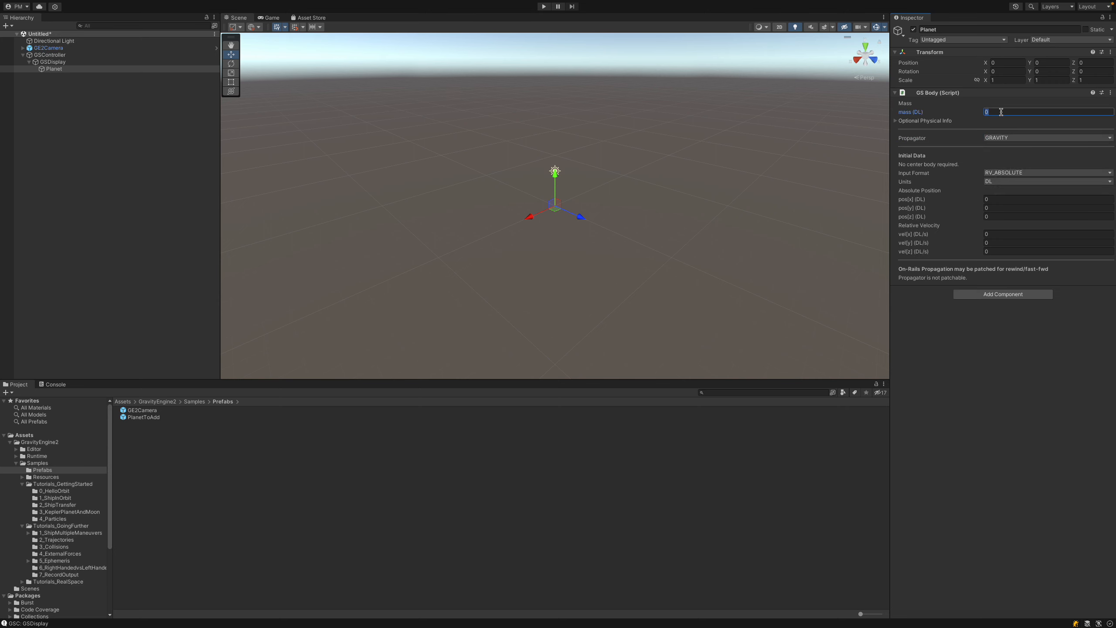
{"action": "type", "text": "1000"}
Create an empty child object named Ship under Planet.
{"action": "left_click", "coordinate": [52, 71]}
{"action": "right_click", "coordinate": [51, 70]}
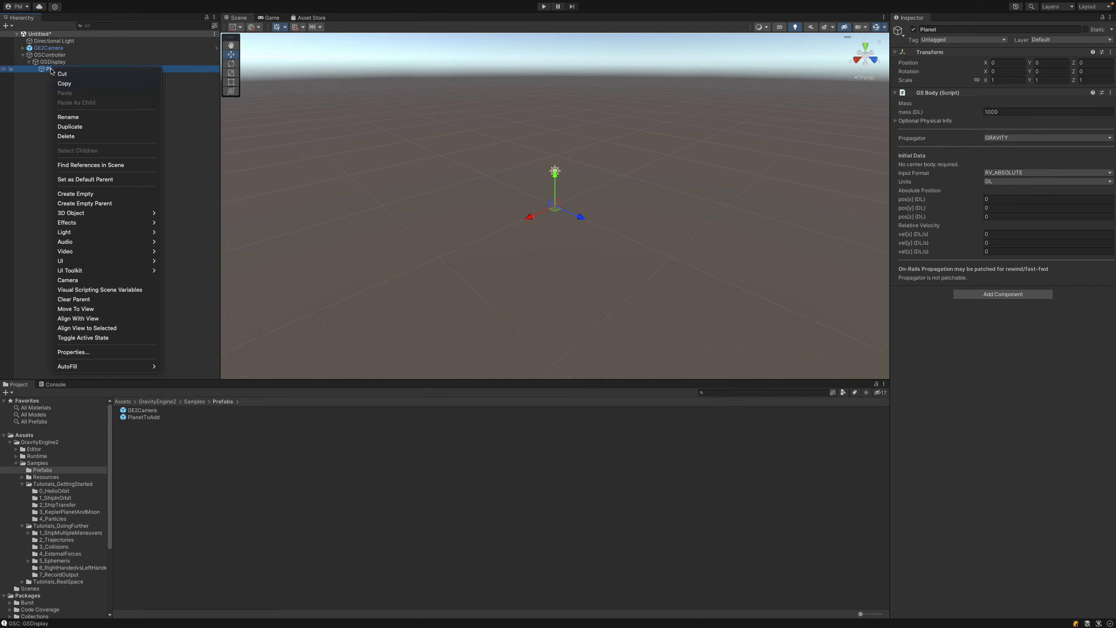
{"action": "left_click", "coordinate": [93, 194]}
{"action": "type", "text": "Ship"}
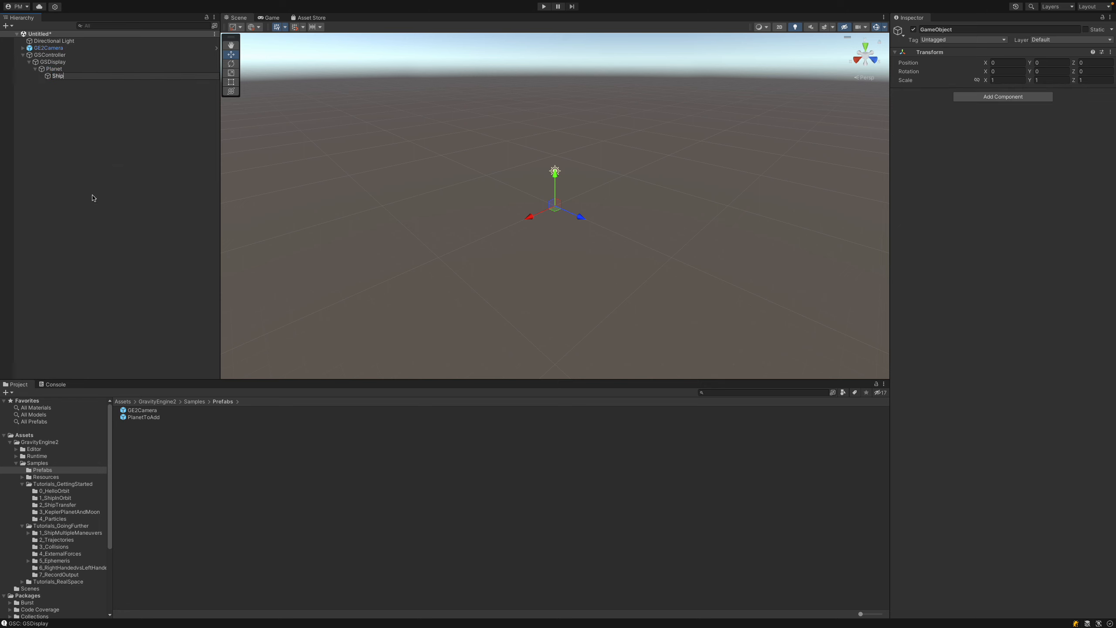
{"action": "key", "text": "Return"}
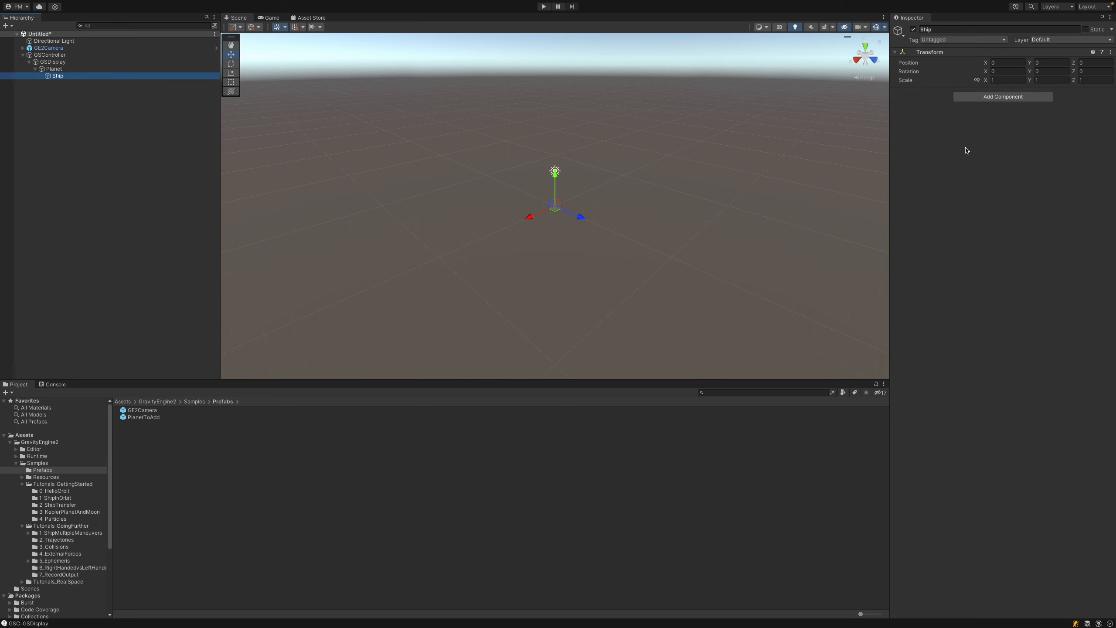
Add a GS Body component to Ship and set its initial data input format to COE.
{"action": "left_click", "coordinate": [1026, 97]}
{"action": "type", "text": "gsb"}
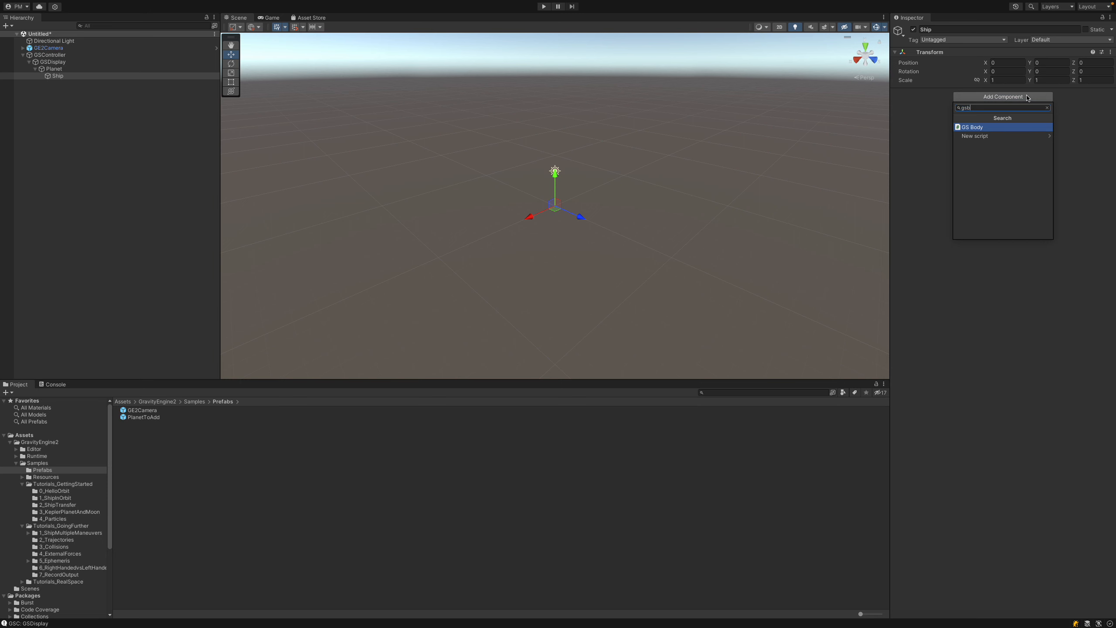
{"action": "left_click", "coordinate": [987, 127]}
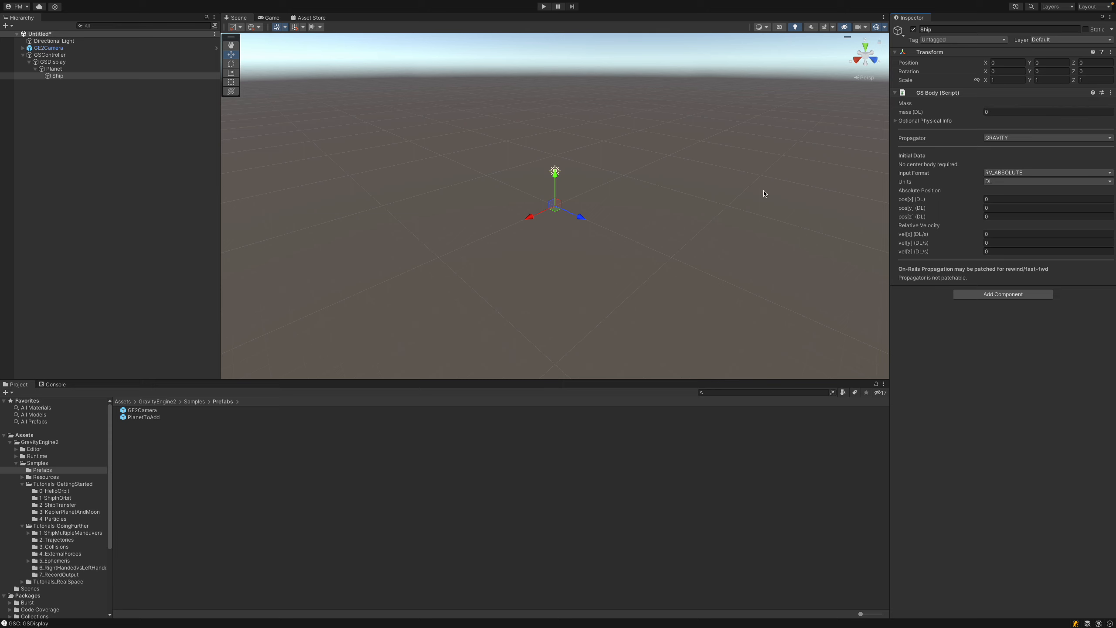
{"action": "left_click", "coordinate": [1028, 174]}
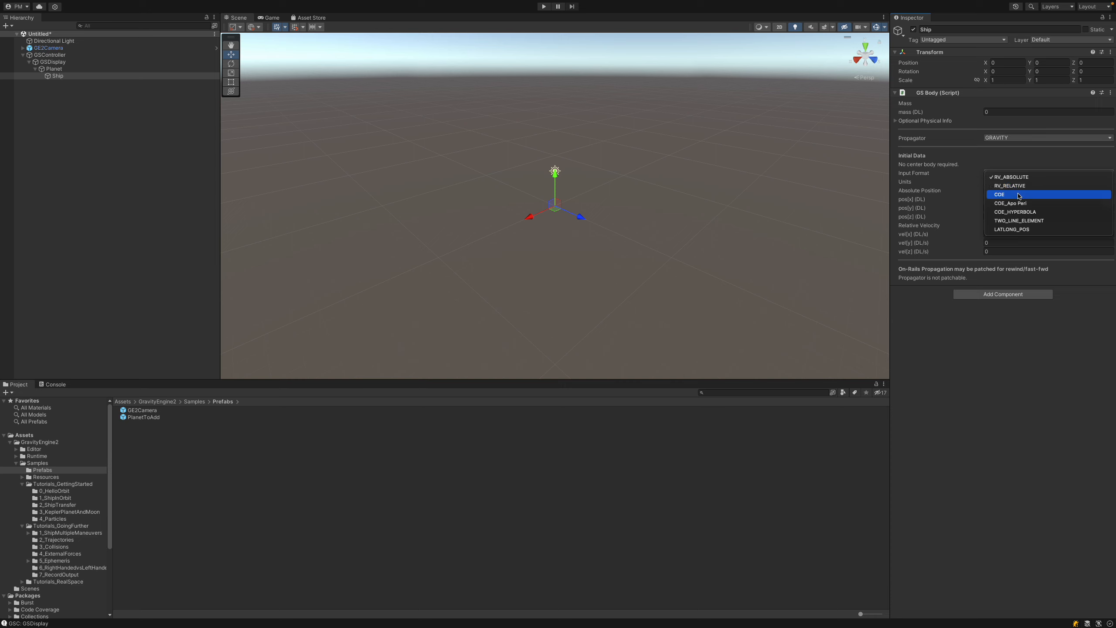
{"action": "left_click", "coordinate": [1019, 196]}
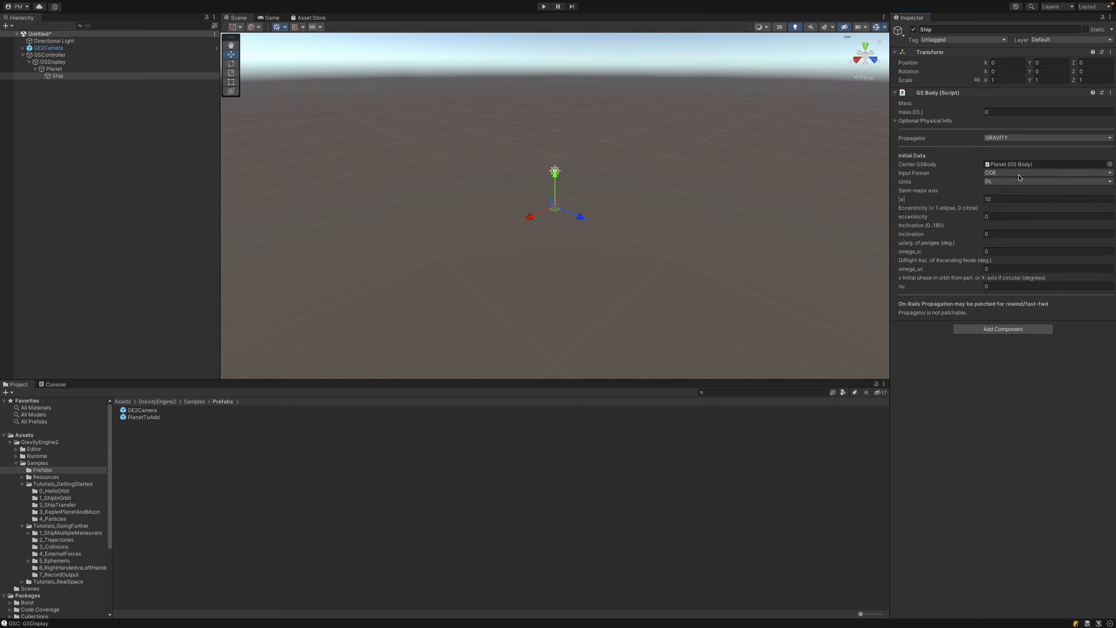
Set the Ship's orbit to semi-major axis 20, eccentricity 0.2 and argument of perigee 30 degrees.
{"action": "left_click", "coordinate": [1002, 198]}
{"action": "type", "text": "20"}
{"action": "left_click", "coordinate": [999, 217]}
{"action": "left_click", "coordinate": [993, 251]}
{"action": "type", "text": "30"}
Add a GS Display Body component to the Planet object.
{"action": "left_click", "coordinate": [53, 55]}
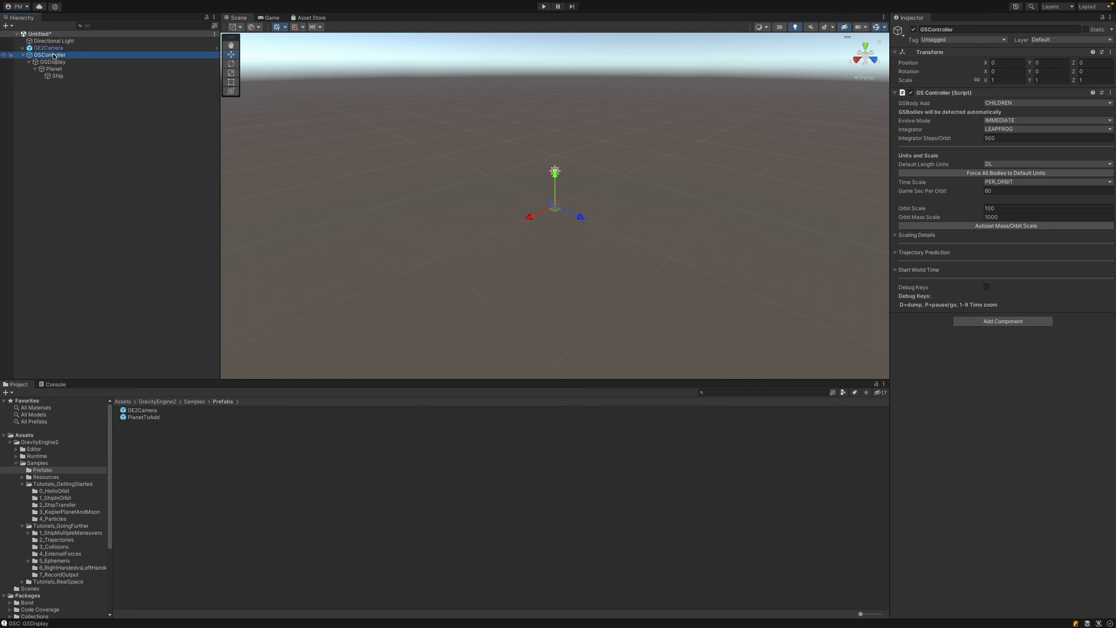
{"action": "left_click", "coordinate": [53, 62]}
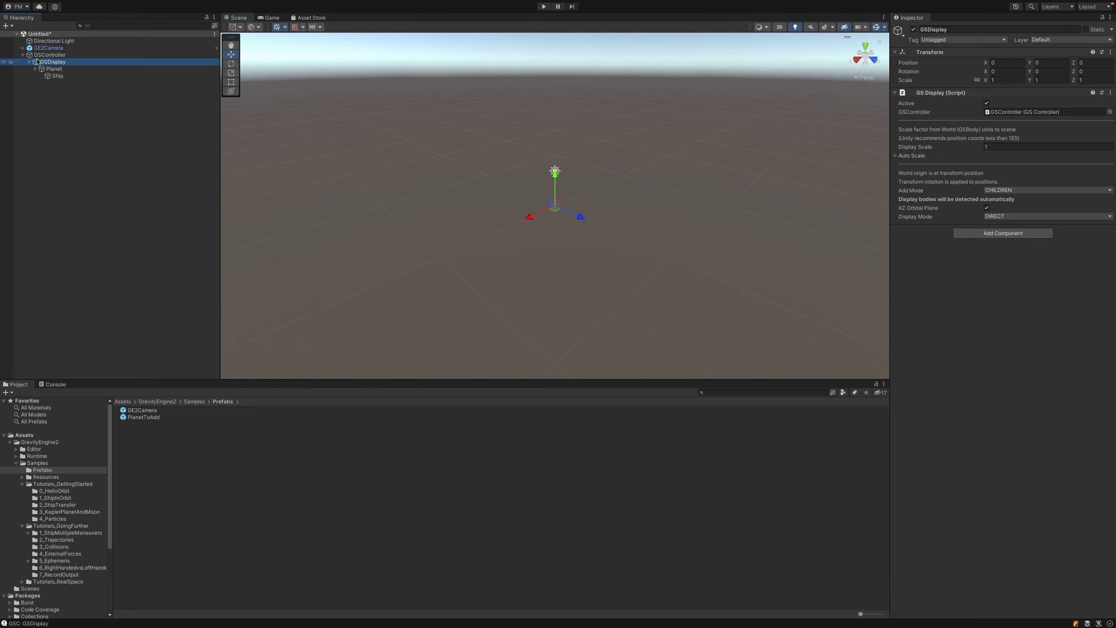
{"action": "key", "text": "Down"}
{"action": "left_click", "coordinate": [1006, 294]}
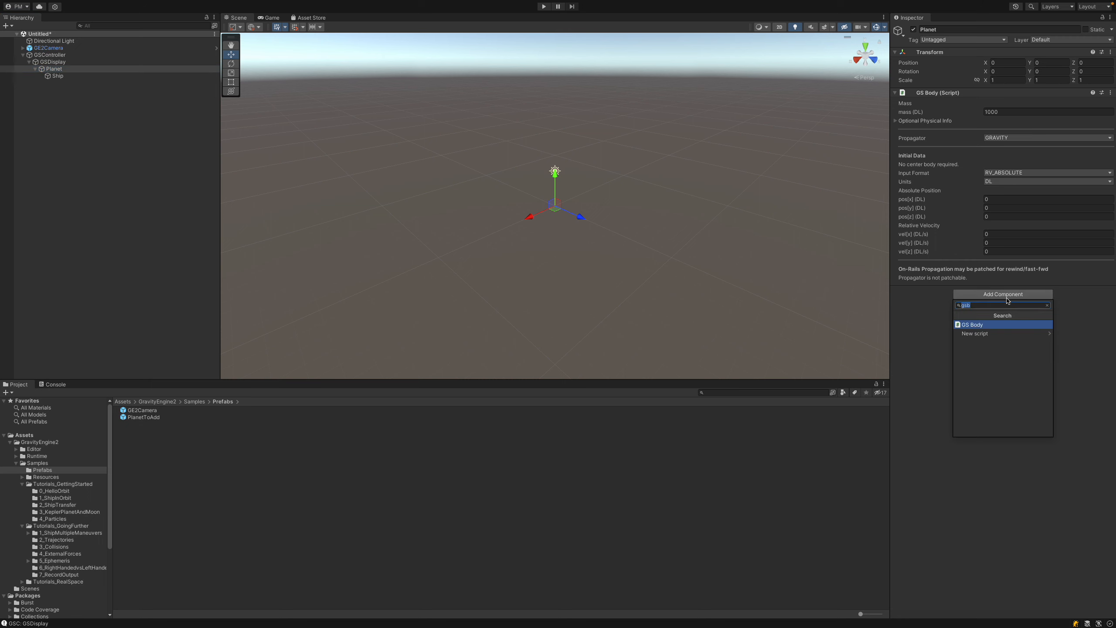
{"action": "type", "text": "gsdi"}
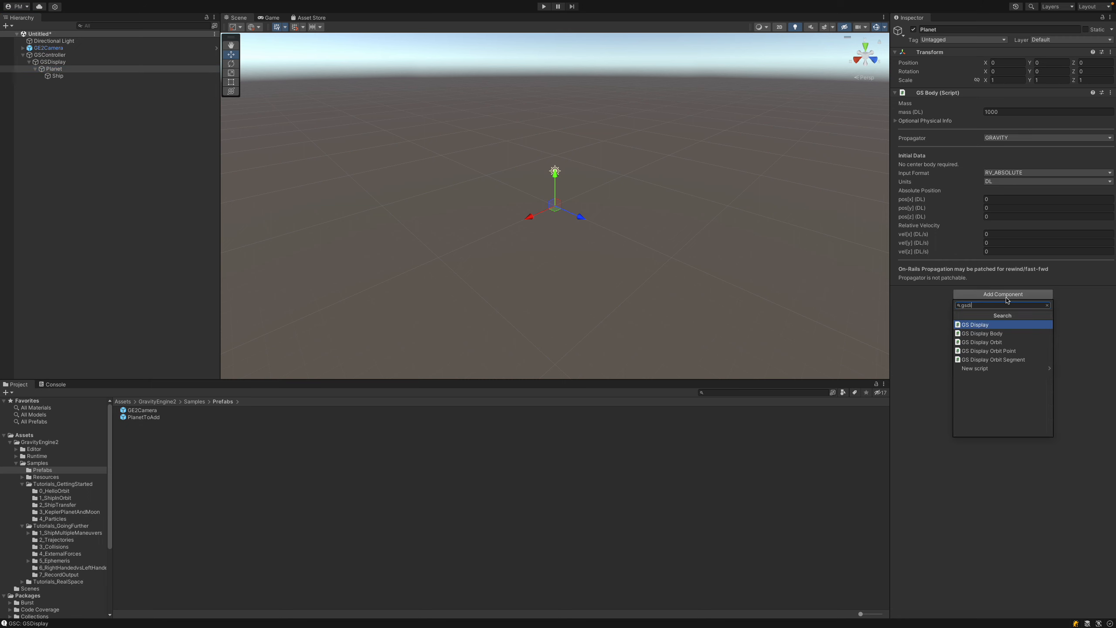
{"action": "key", "text": "Down"}
{"action": "key", "text": "Return"}
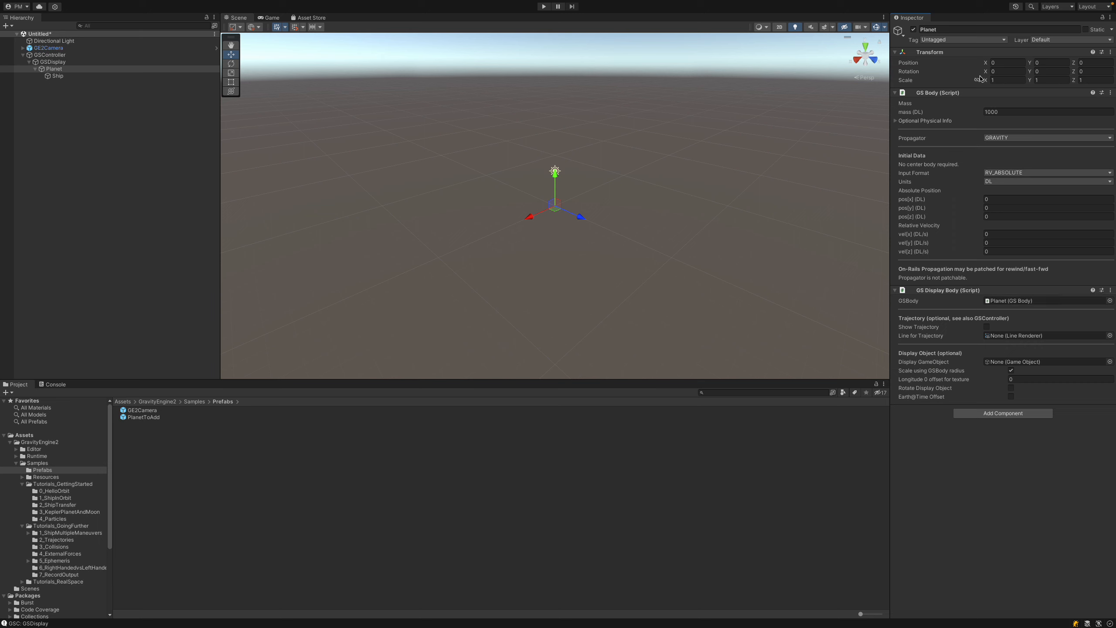
Create a 3D sphere as a child of Planet and scale it to 5 on X, Y and Z.
{"action": "right_click", "coordinate": [52, 70]}
{"action": "mouse_move", "coordinate": [105, 212]}
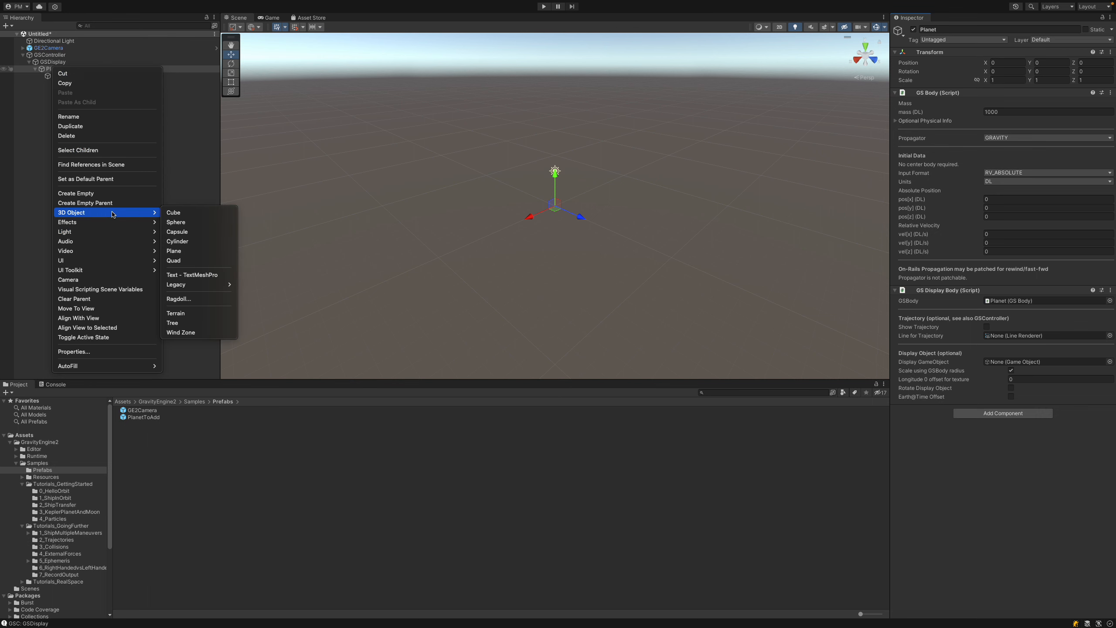
{"action": "left_click", "coordinate": [208, 221]}
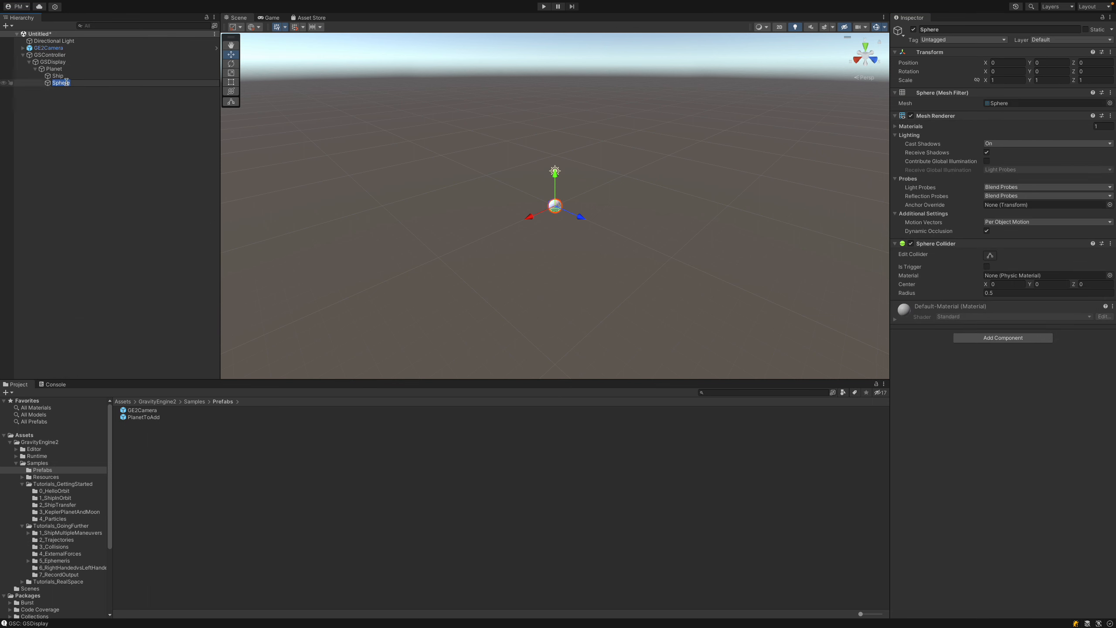
{"action": "left_click", "coordinate": [1004, 80]}
{"action": "type", "text": "5"}
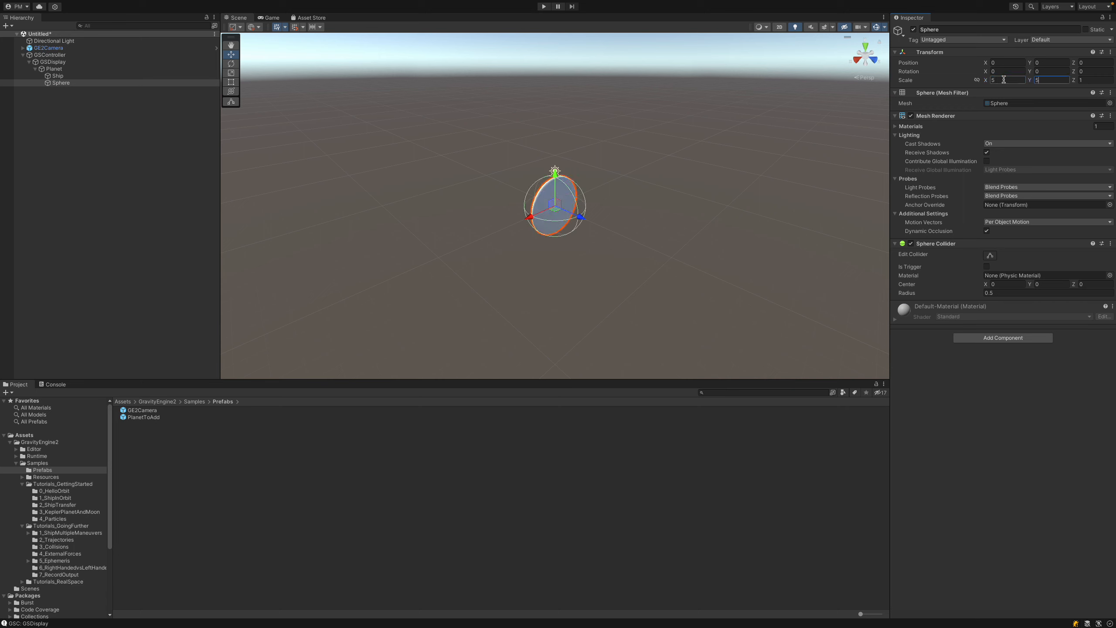
{"action": "key", "text": "Return"}
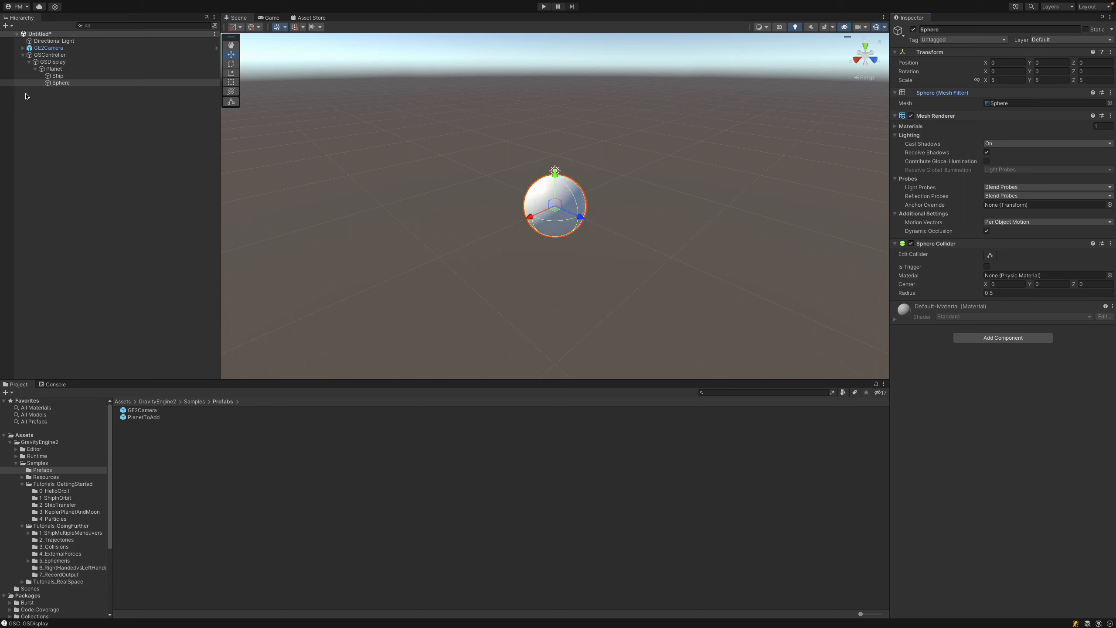
Add a GS Display Body component to the Ship object.
{"action": "left_click", "coordinate": [59, 77]}
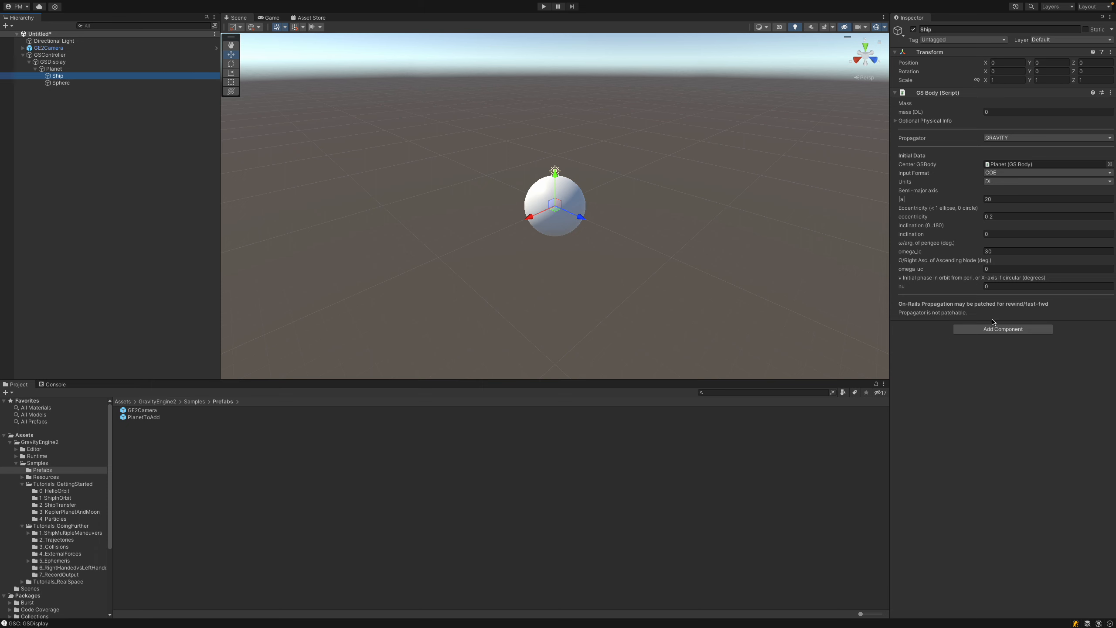
{"action": "left_click", "coordinate": [998, 330]}
{"action": "type", "text": "gsd"}
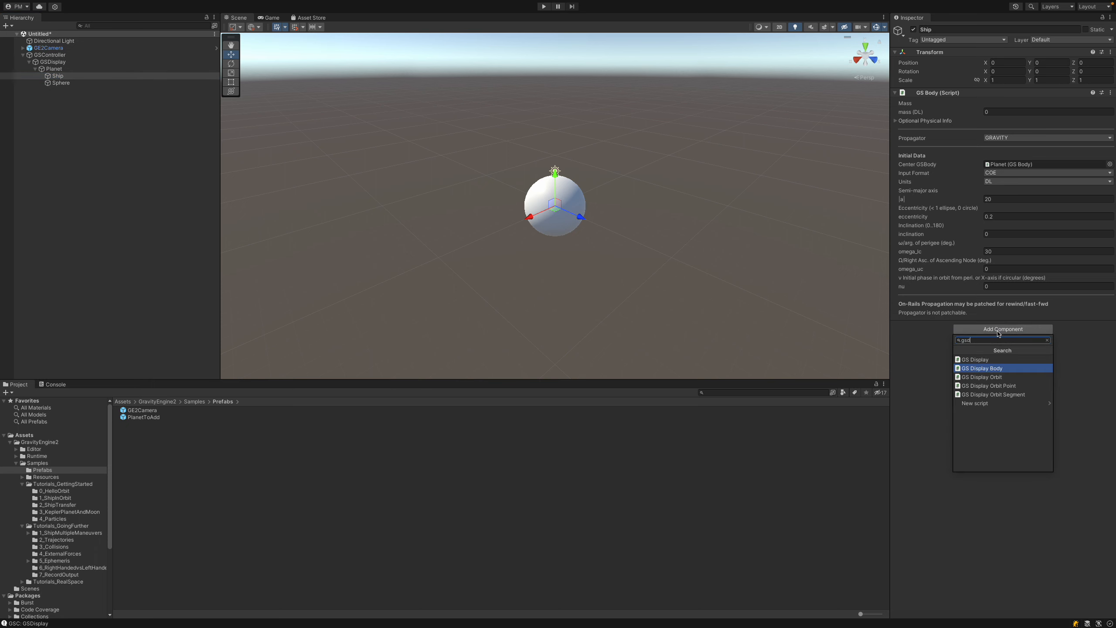
{"action": "key", "text": "Return"}
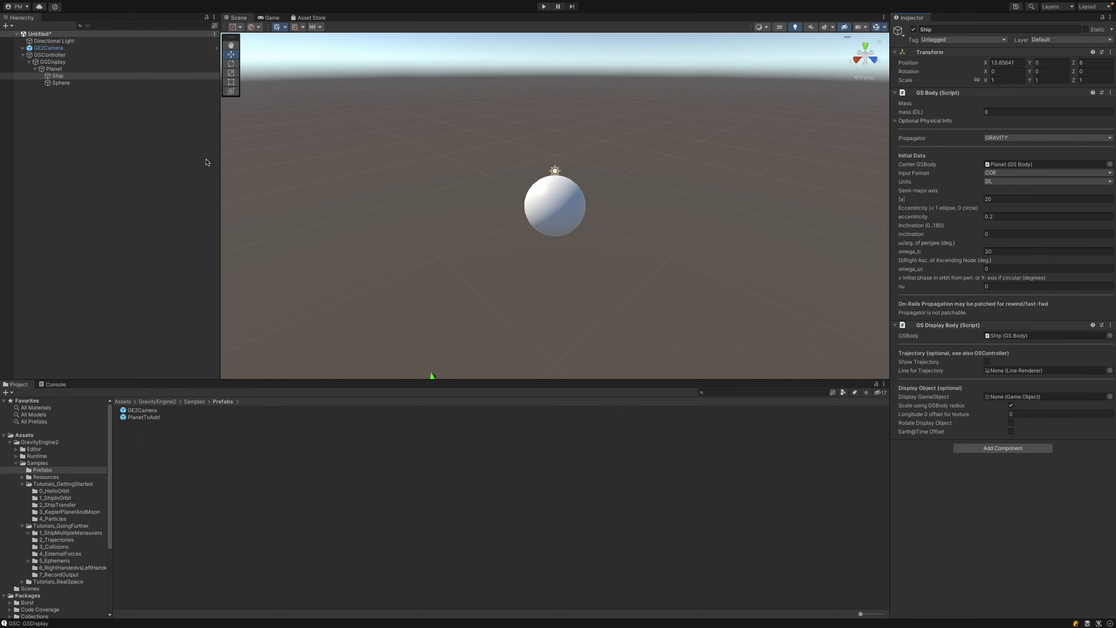
Create a 3D cube as a child of Ship to serve as its visible model.
{"action": "right_click", "coordinate": [60, 80]}
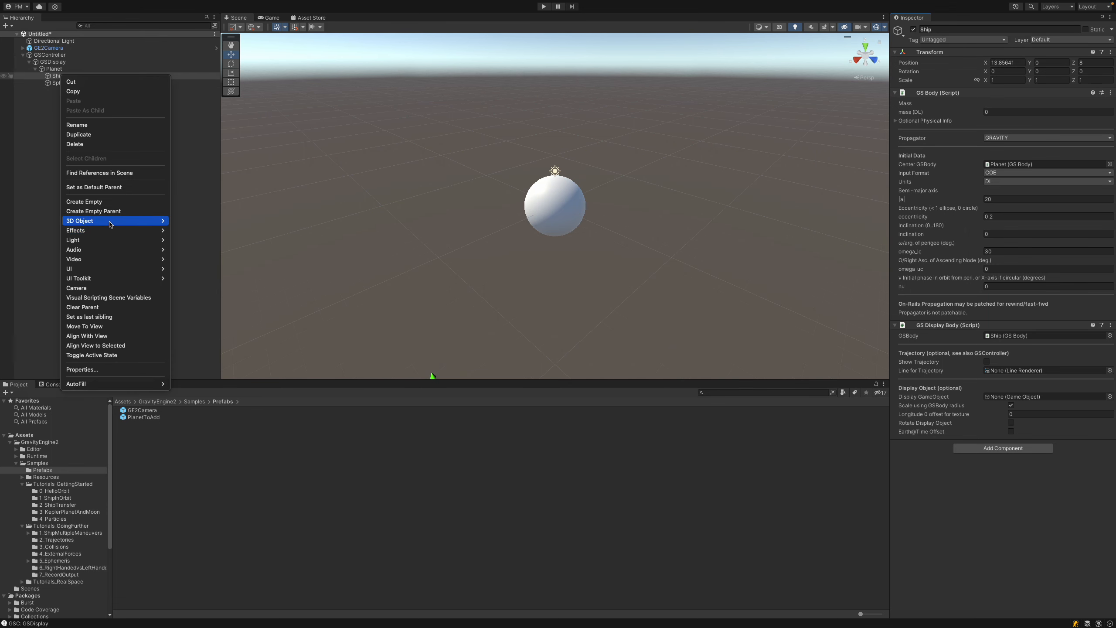
{"action": "mouse_move", "coordinate": [112, 221]}
{"action": "left_click", "coordinate": [199, 225]}
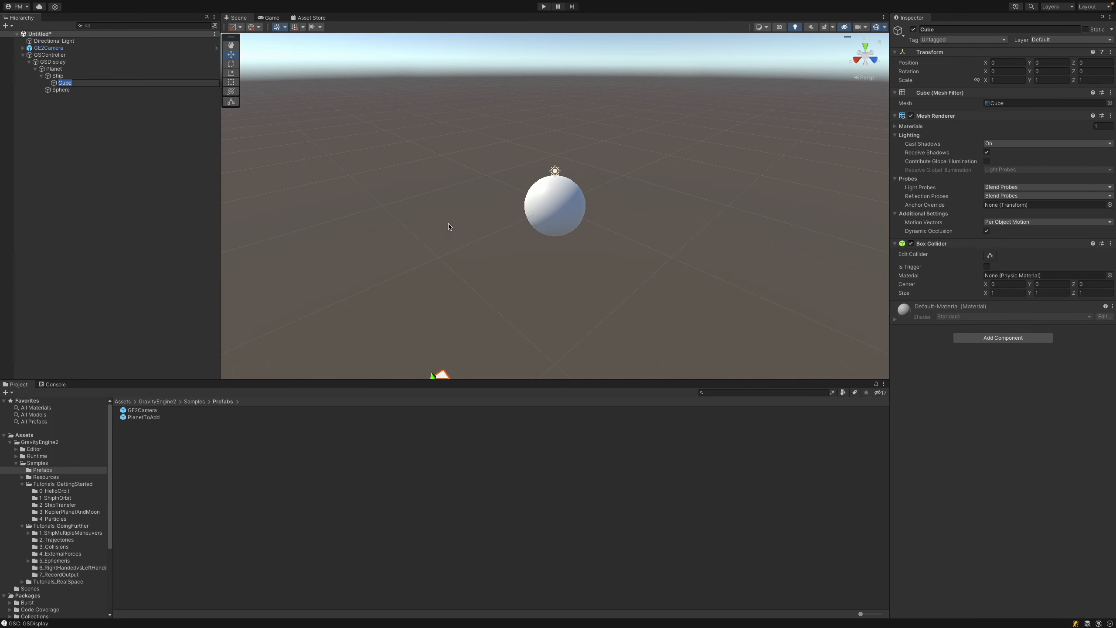
{"action": "scroll", "coordinate": [408, 217], "scroll_direction": "down", "scroll_amount": 3}
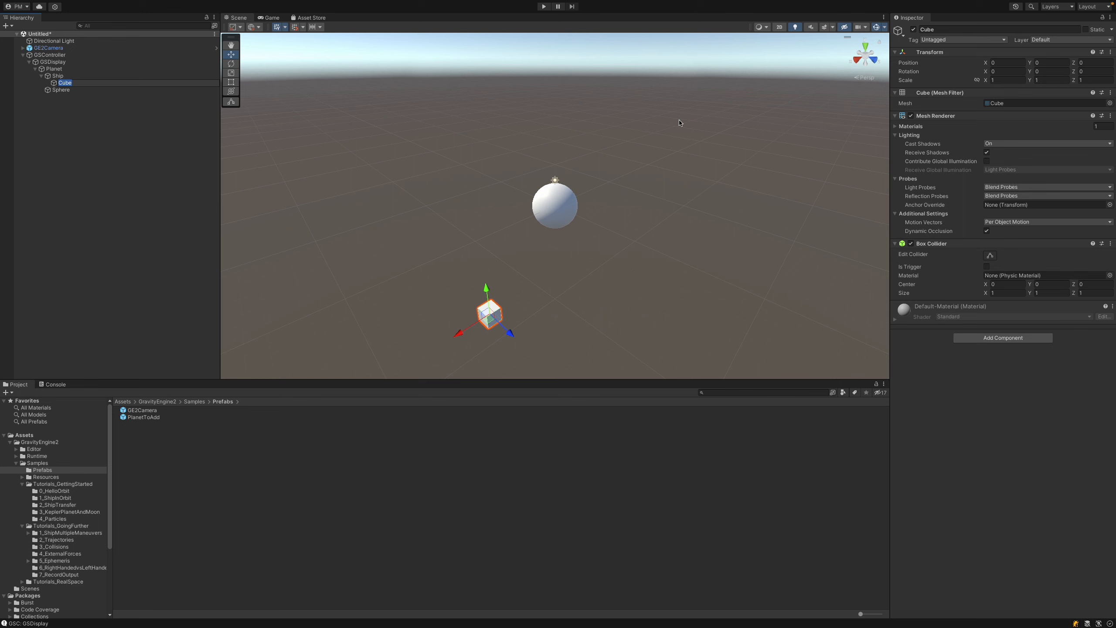
Run the scene in play mode to check the ship's motion around the planet, and stop playback.
{"action": "key", "text": "ctrl+p"}
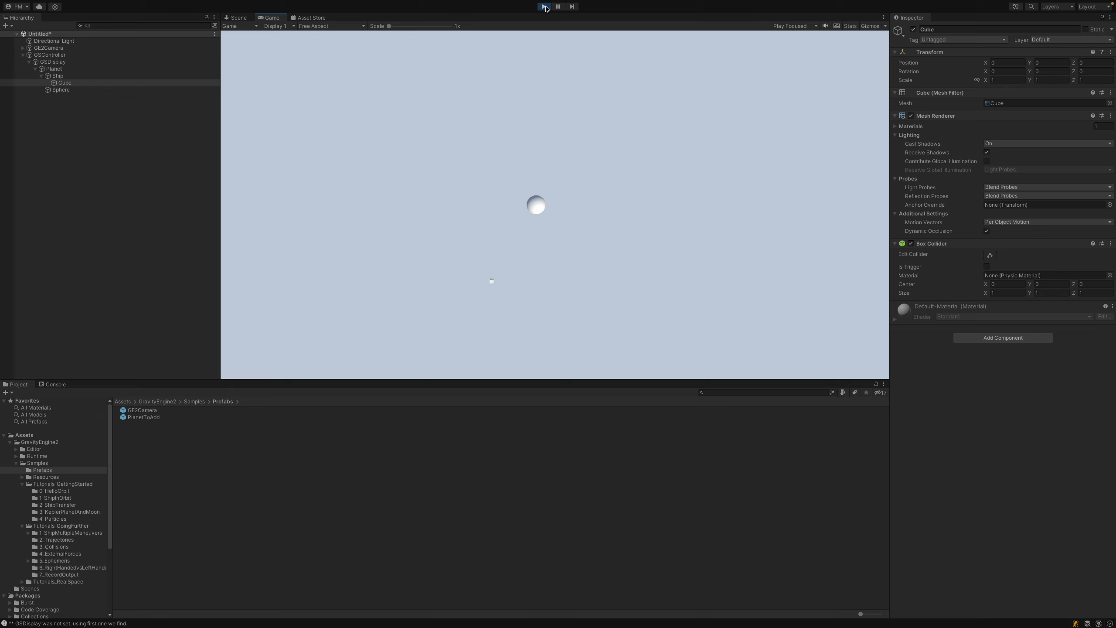
{"action": "left_click", "coordinate": [544, 6]}
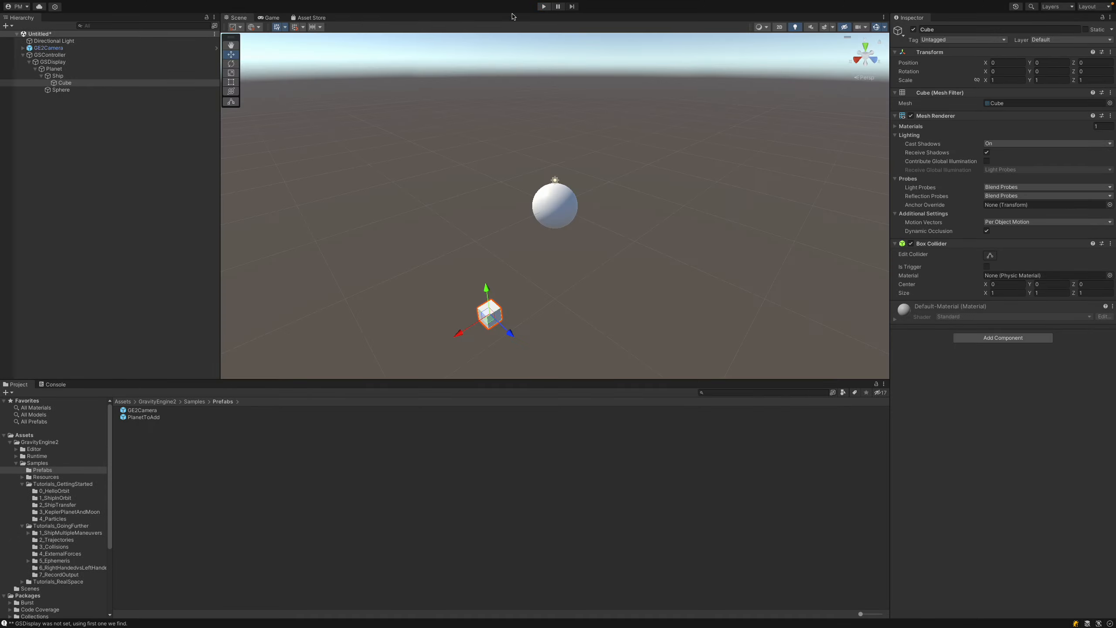
Add a GS Display Orbit component to the Ship object.
{"action": "left_click", "coordinate": [58, 76]}
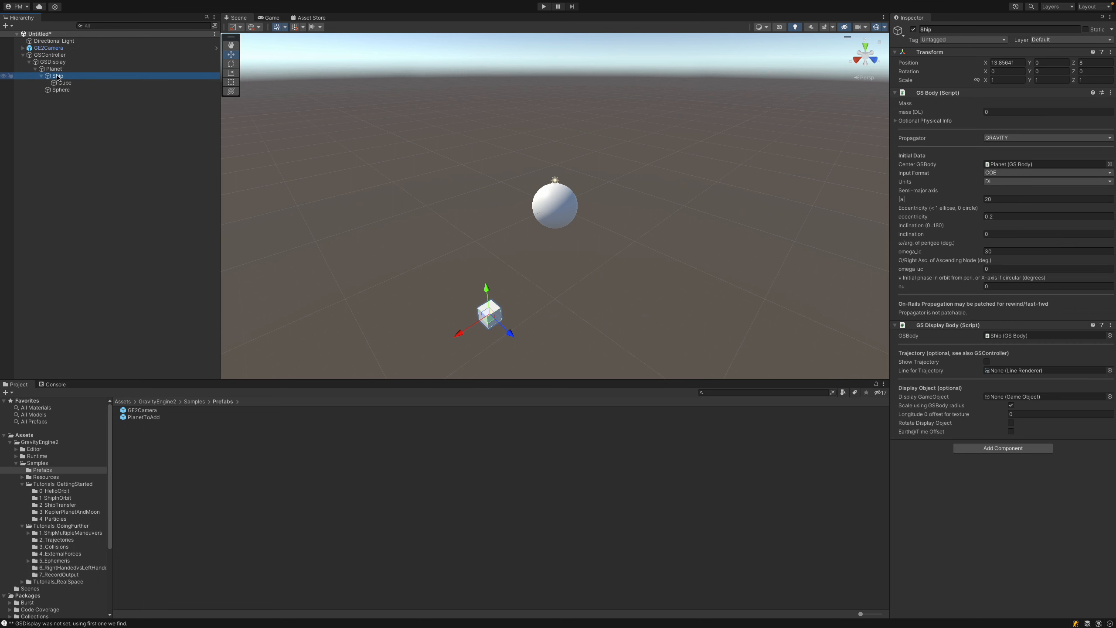
{"action": "left_click", "coordinate": [999, 449]}
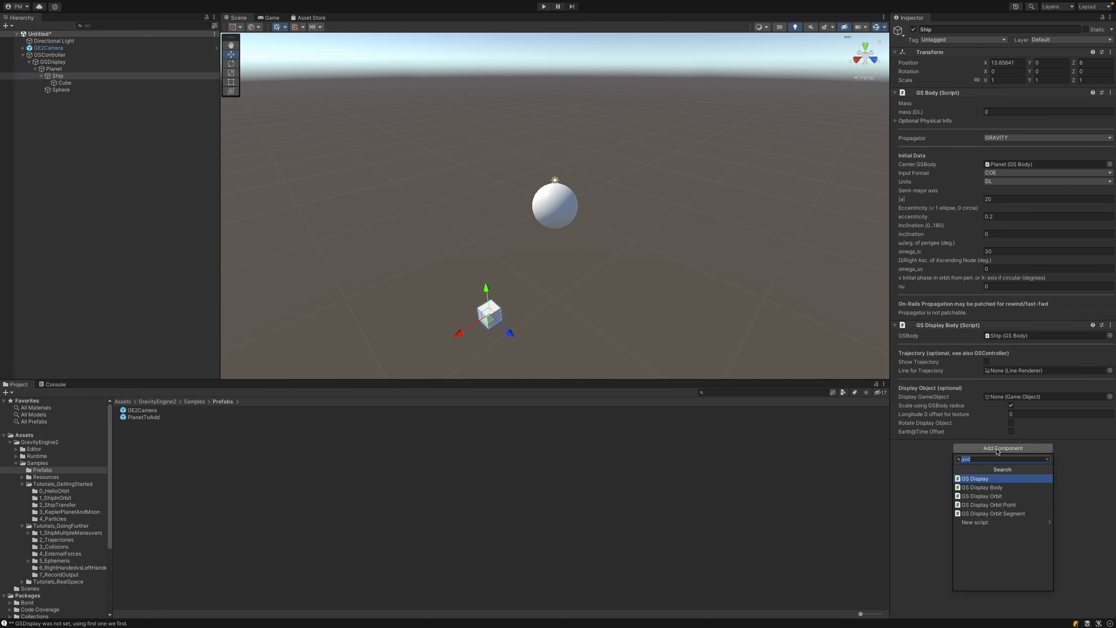
{"action": "left_click", "coordinate": [997, 497]}
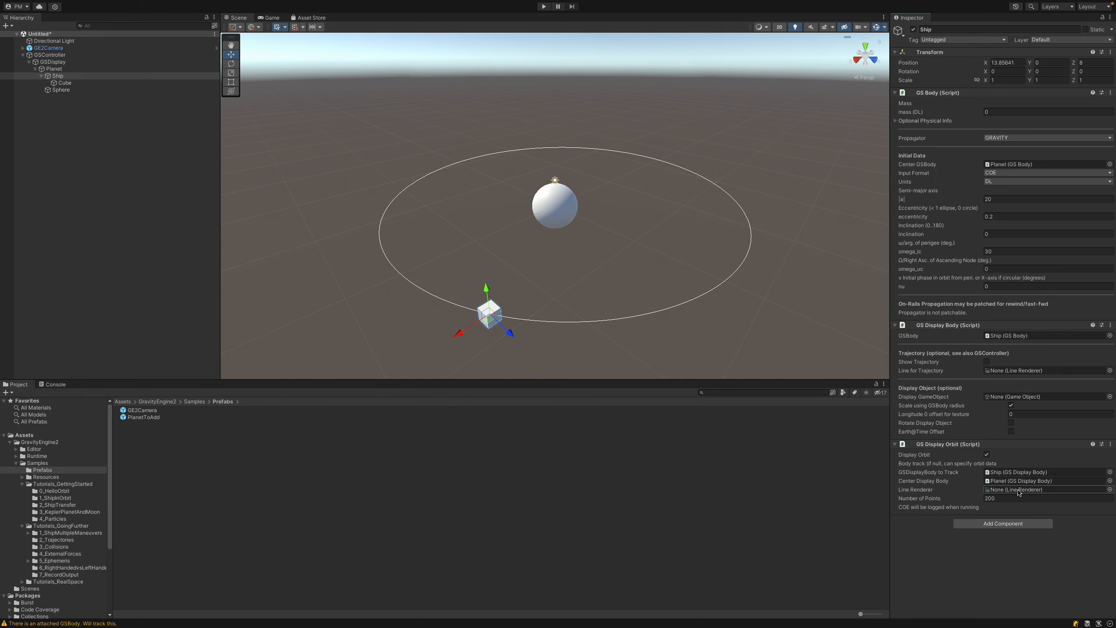
Add a Line Renderer component to Ship, collapse its settings, and test-play the scene to check the drawn orbit.
{"action": "left_click", "coordinate": [989, 523]}
{"action": "type", "text": "liner"}
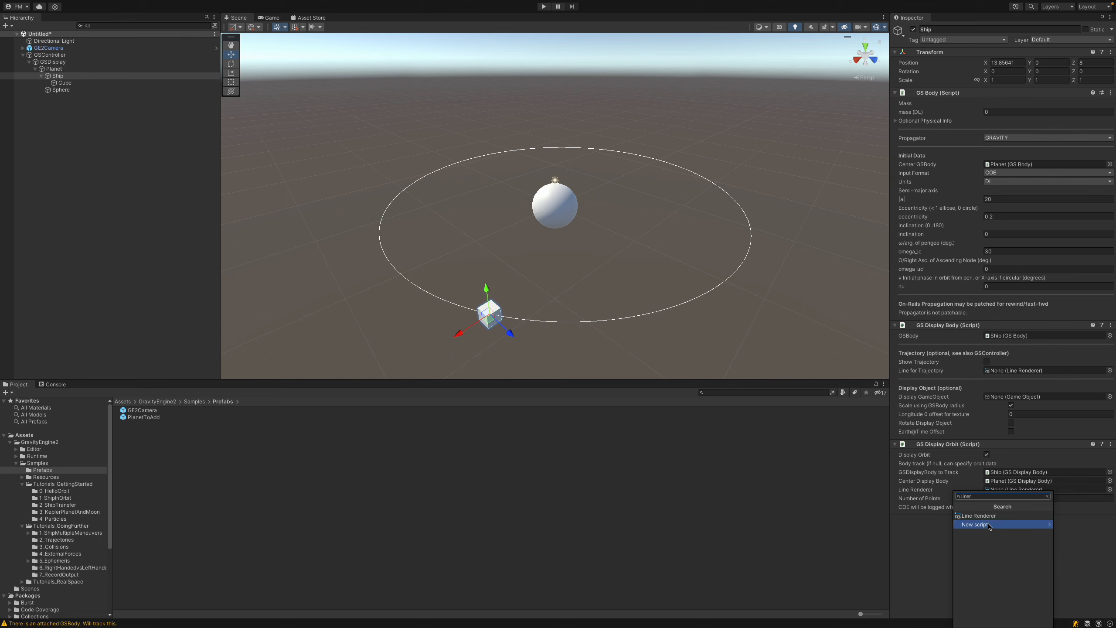
{"action": "key", "text": "Up"}
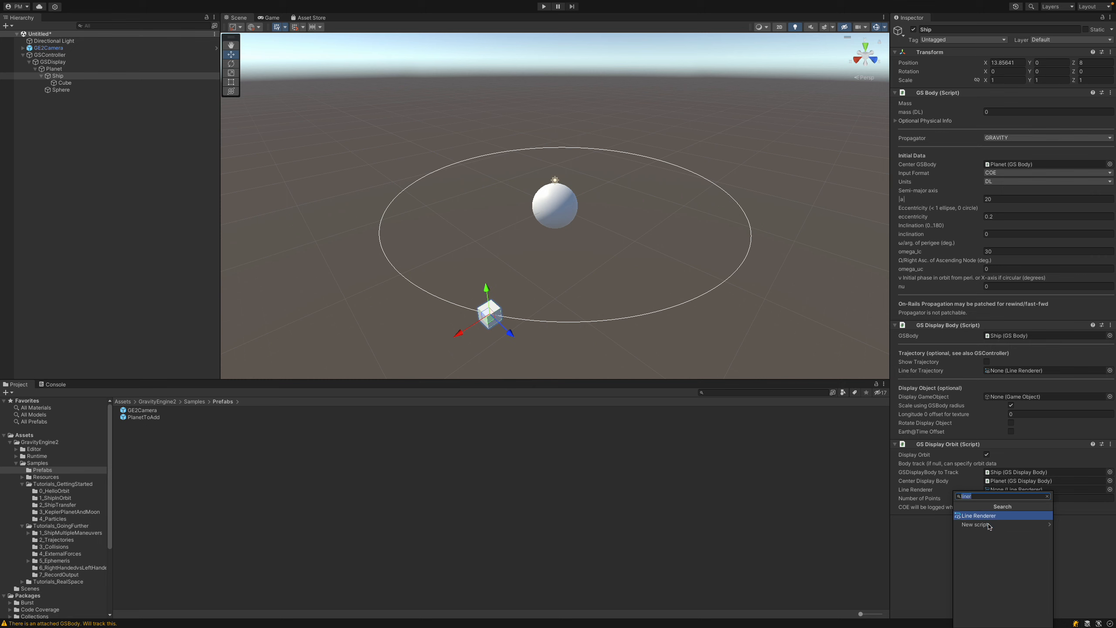
{"action": "key", "text": "Return"}
{"action": "scroll", "coordinate": [988, 527], "scroll_direction": "down", "scroll_amount": 3}
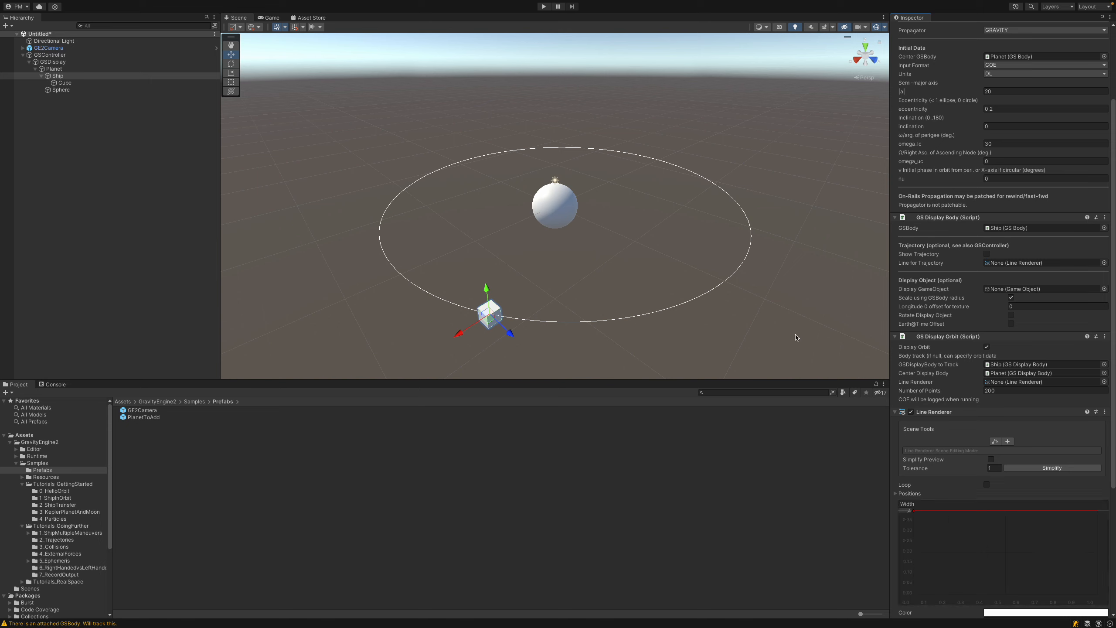
{"action": "left_click", "coordinate": [895, 412]}
{"action": "scroll", "coordinate": [793, 327], "scroll_direction": "down", "scroll_amount": 3}
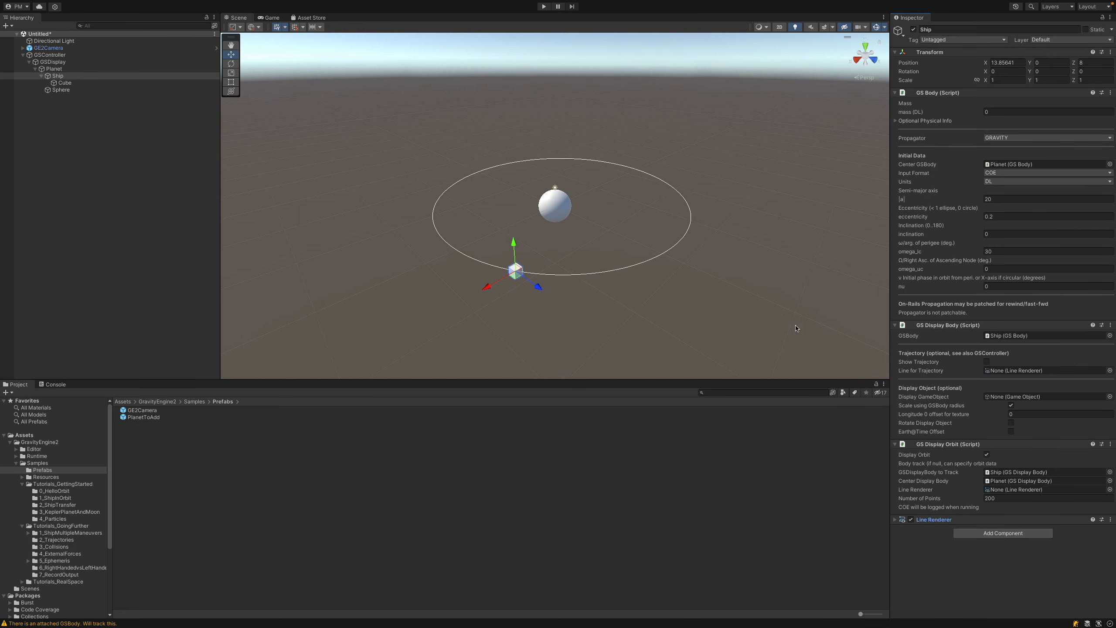
{"action": "left_click", "coordinate": [543, 7]}
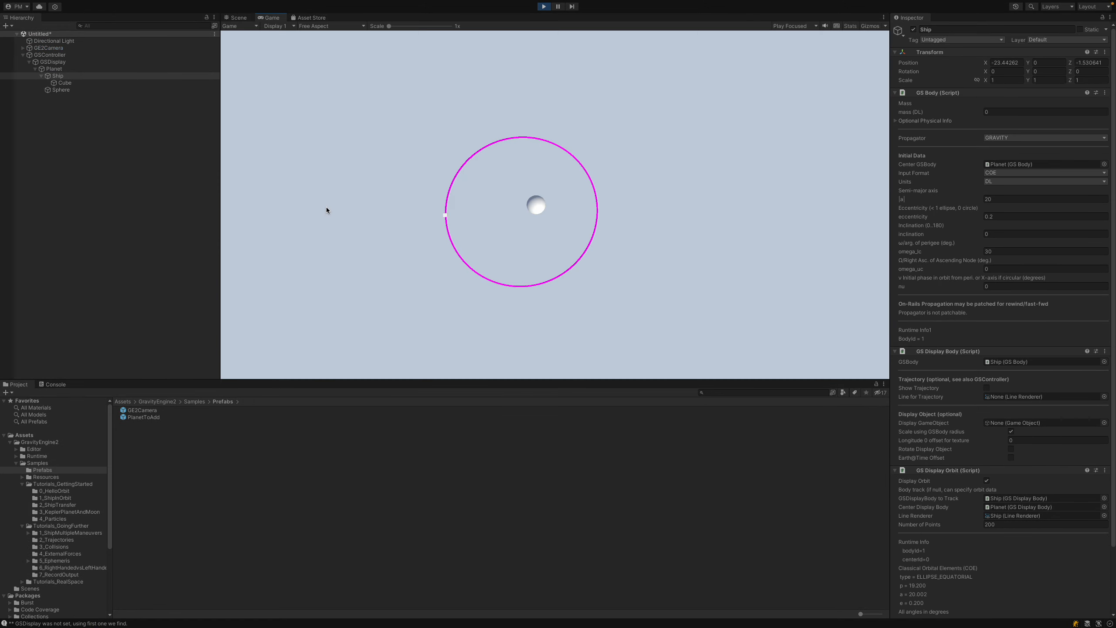
{"action": "left_click", "coordinate": [543, 7]}
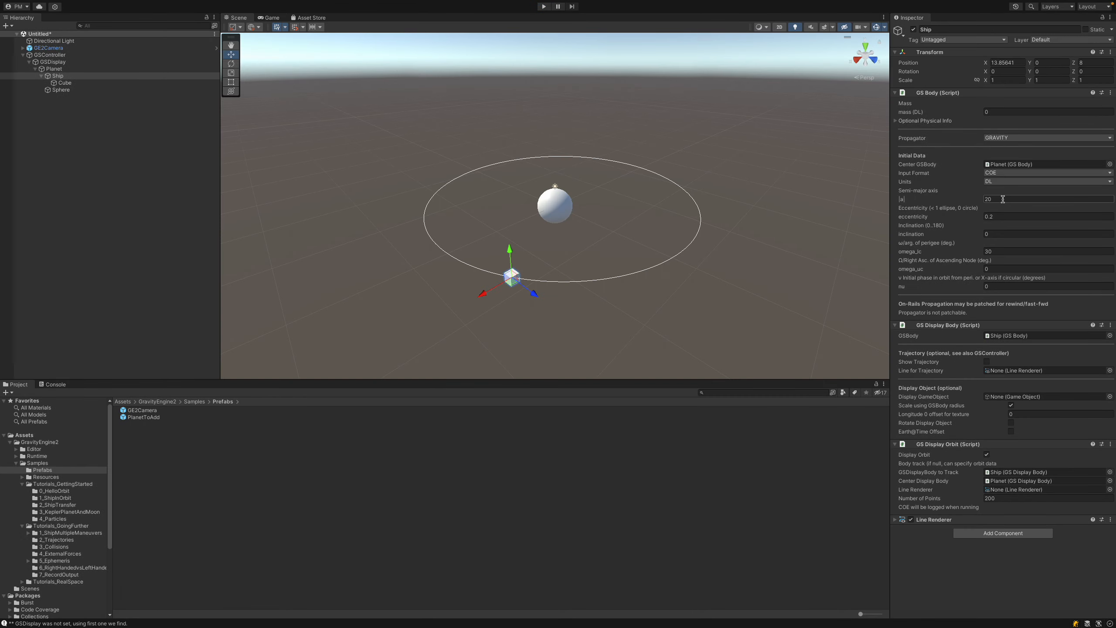
Set Ship's orbit eccentricity to 0.4 and test-play the scene to check the new orbit shape.
{"action": "left_click", "coordinate": [1005, 216]}
{"action": "type", "text": ".4"}
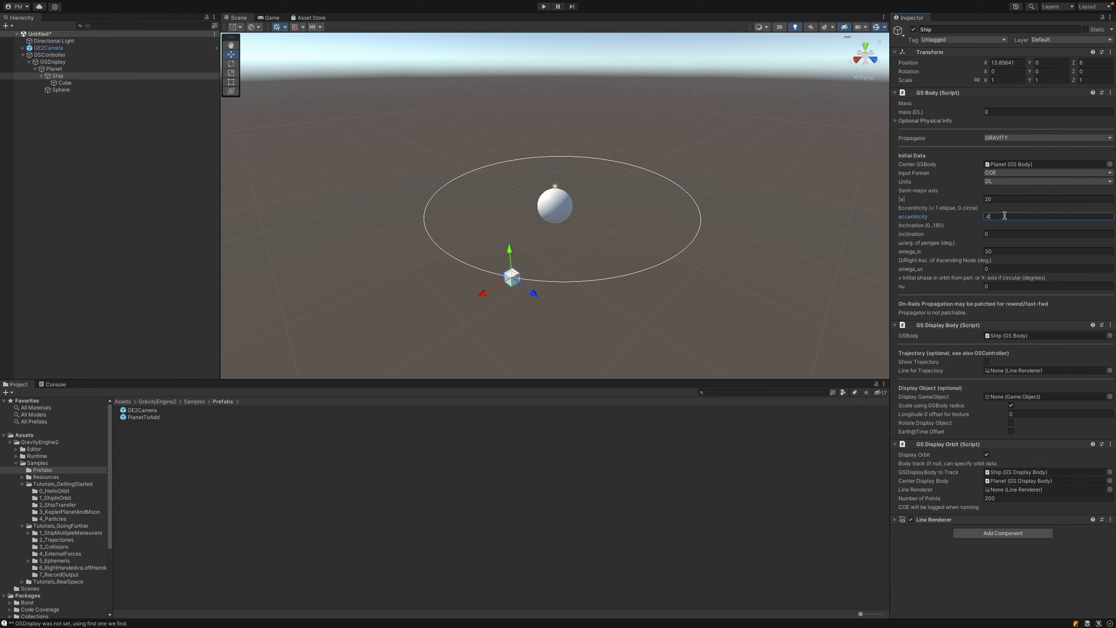
{"action": "key", "text": "Return"}
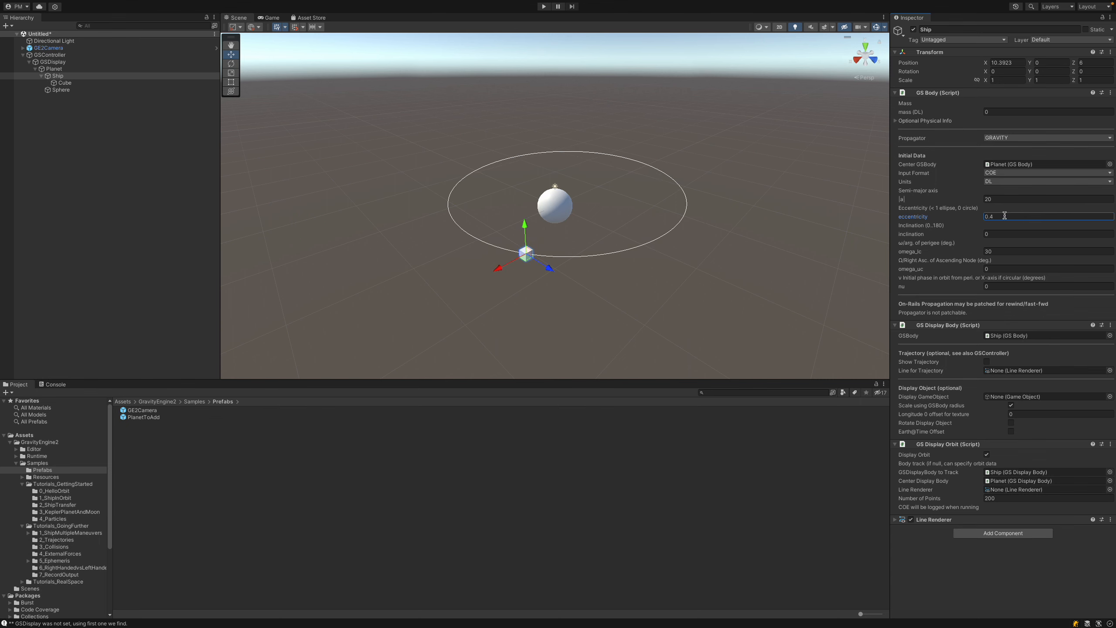
{"action": "left_click", "coordinate": [544, 7]}
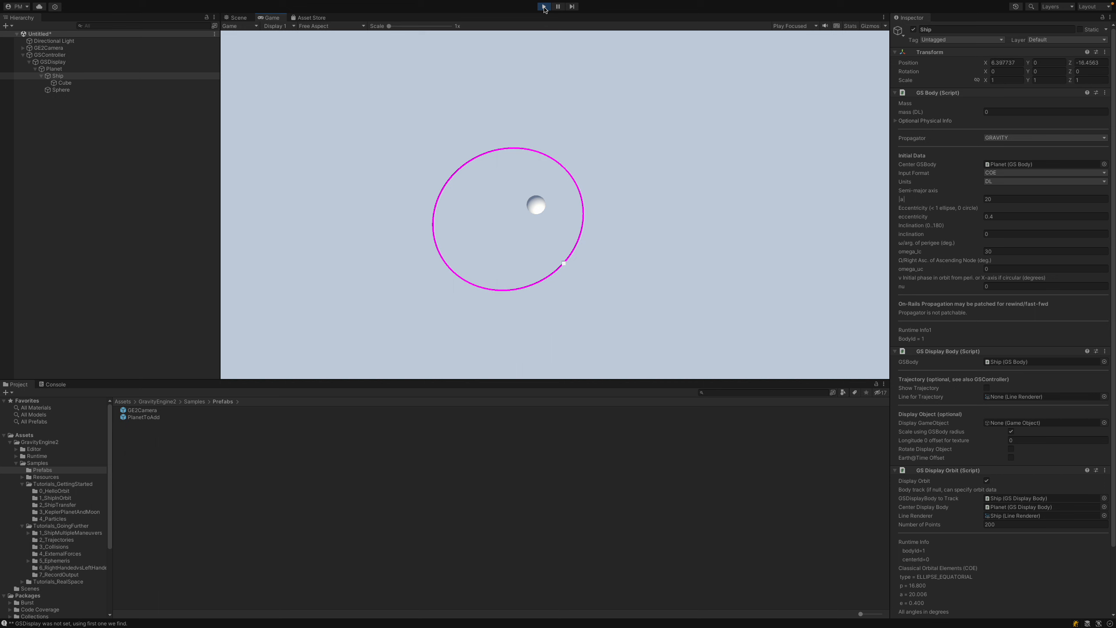
{"action": "left_click", "coordinate": [544, 6]}
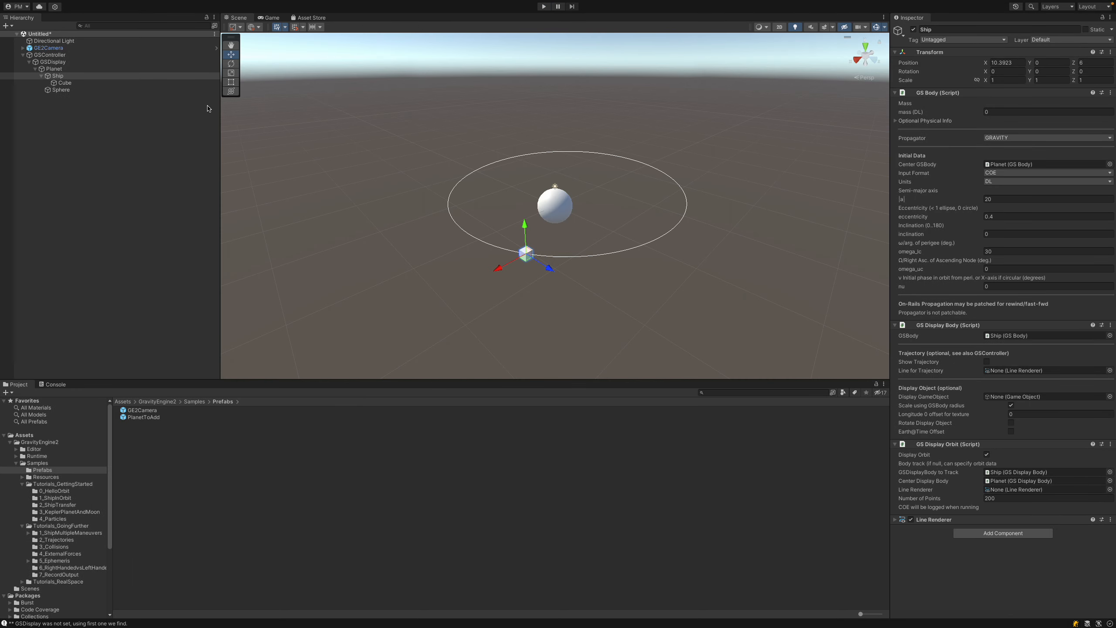
In GSController, keep the time scale at PER_ORBIT, autoset the mass and orbit scale, and test-play the scene.
{"action": "left_click", "coordinate": [57, 56]}
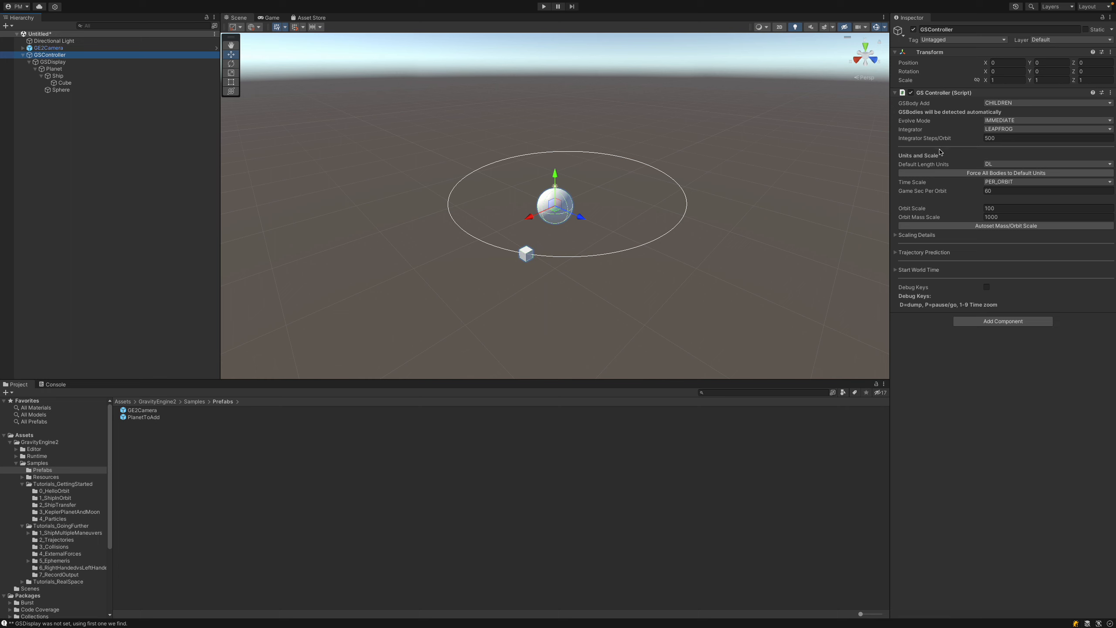
{"action": "left_click", "coordinate": [1016, 182]}
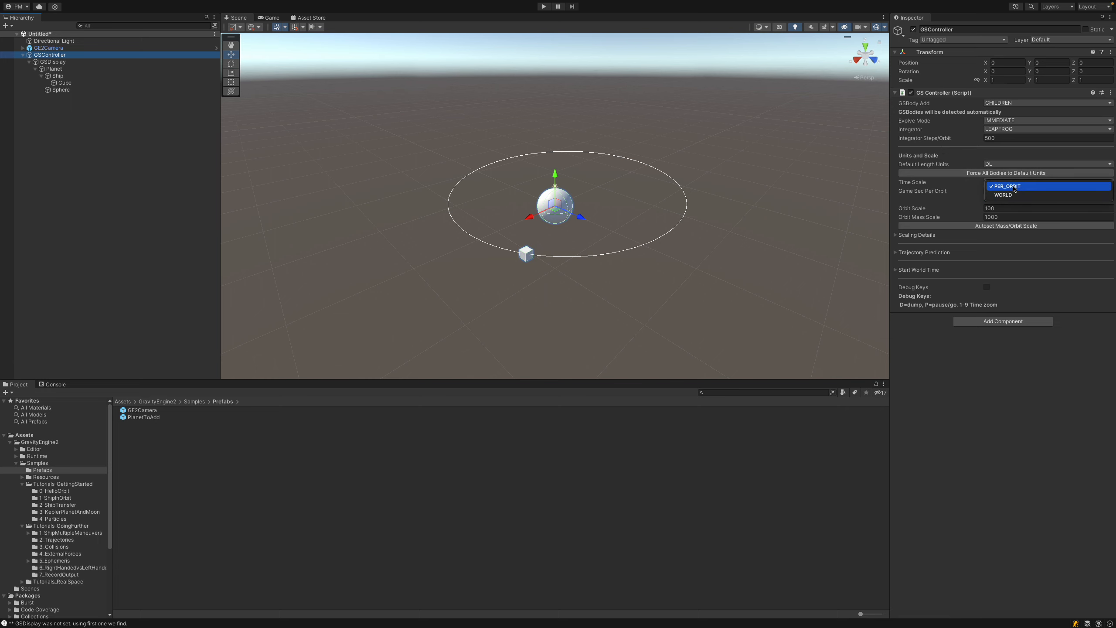
{"action": "left_click", "coordinate": [1014, 187]}
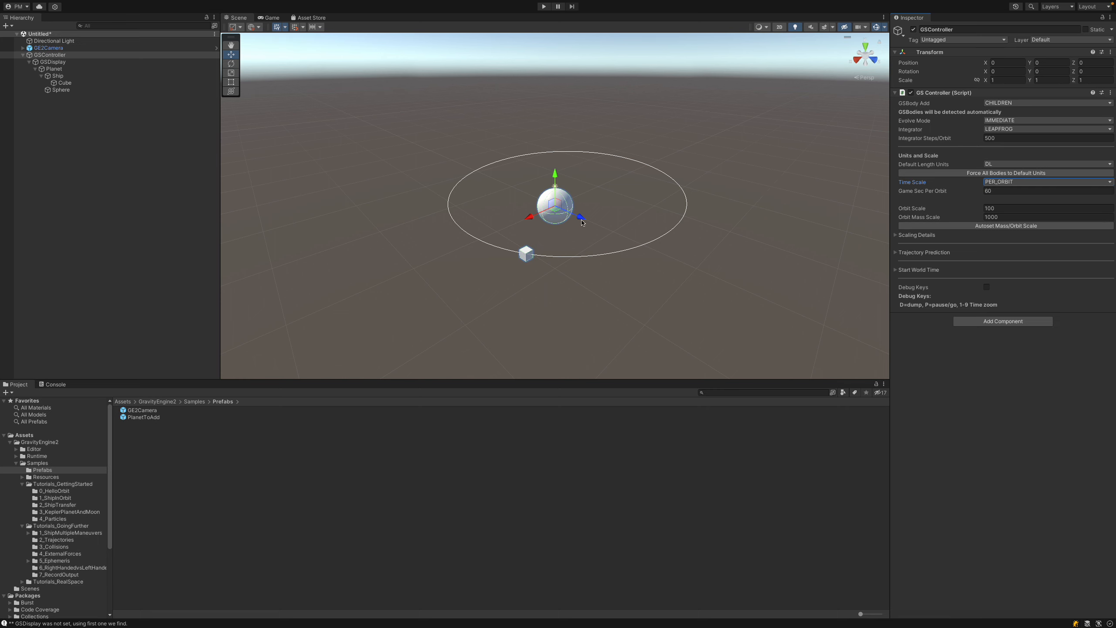
{"action": "left_click", "coordinate": [1020, 226]}
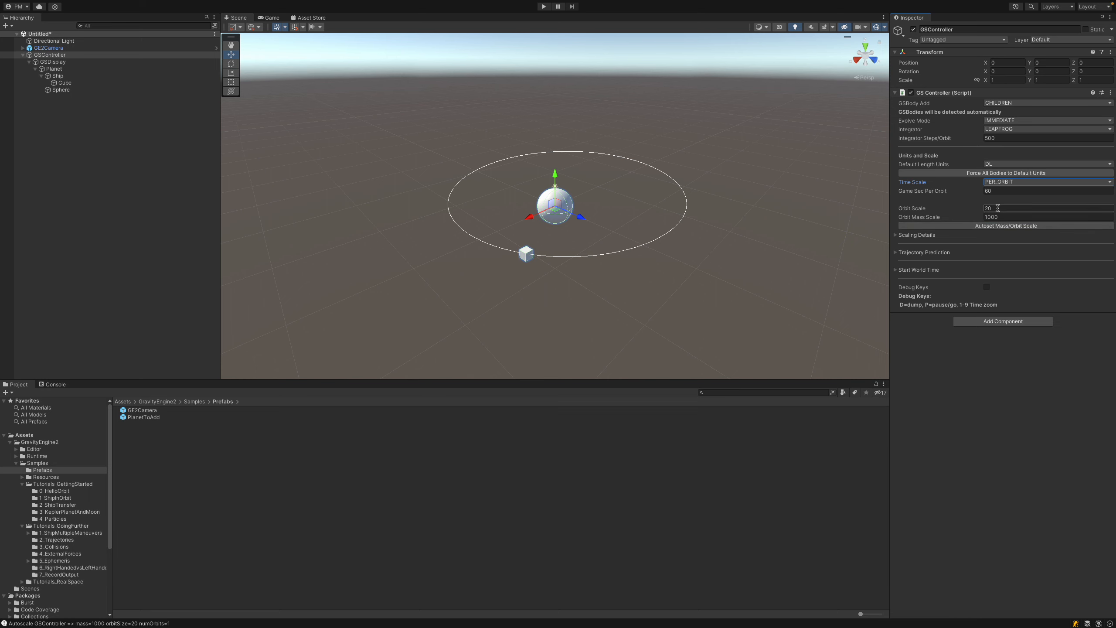
{"action": "left_click", "coordinate": [544, 7]}
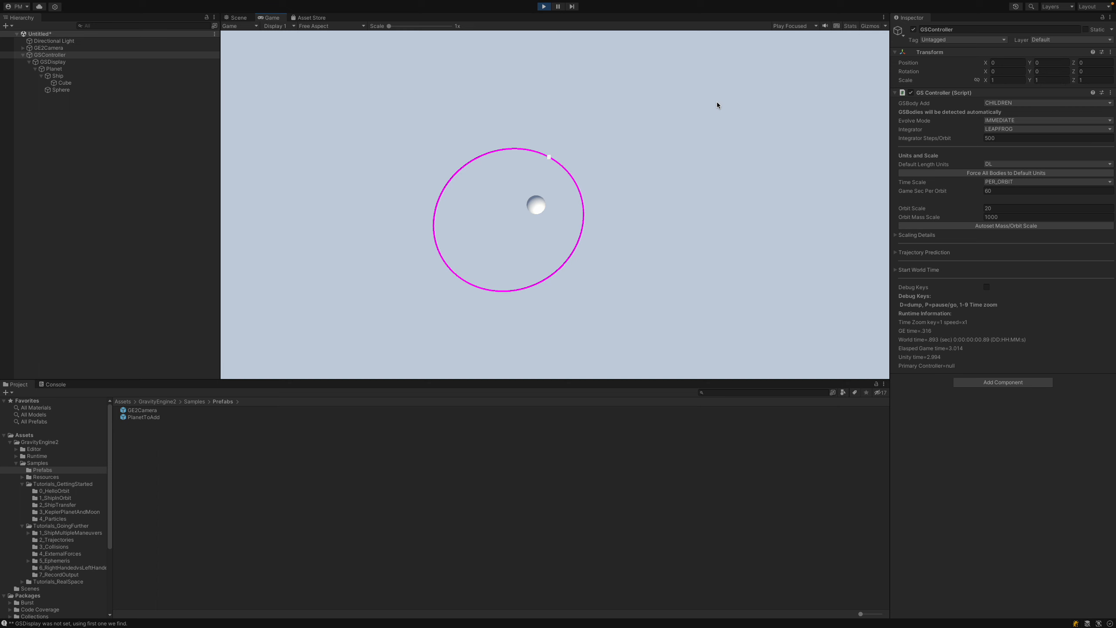
{"action": "left_click", "coordinate": [544, 6]}
Set GSController's Game Sec Per Orbit to 10 and test-play the scene to check the orbit speed.
{"action": "left_click", "coordinate": [992, 191]}
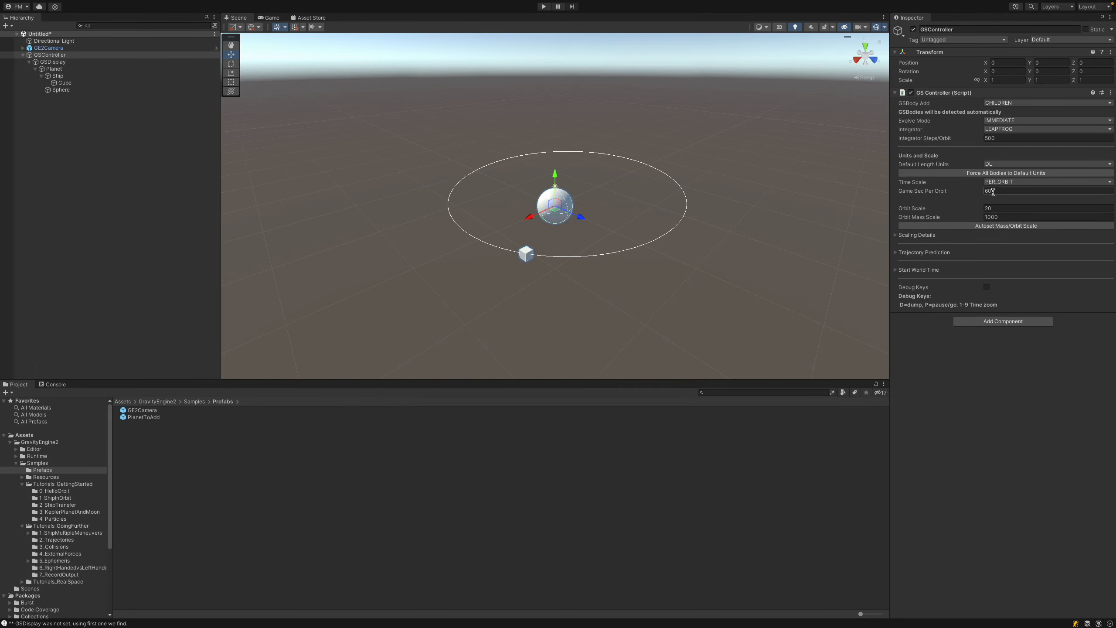
{"action": "type", "text": "10"}
{"action": "left_click", "coordinate": [544, 6]}
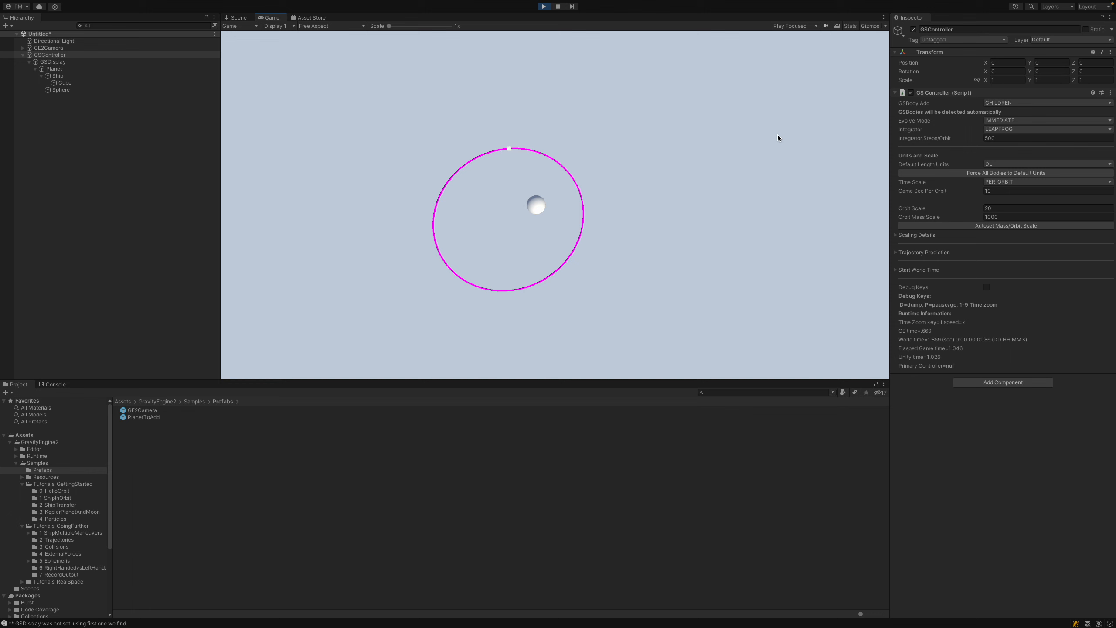
{"action": "left_click", "coordinate": [544, 7]}
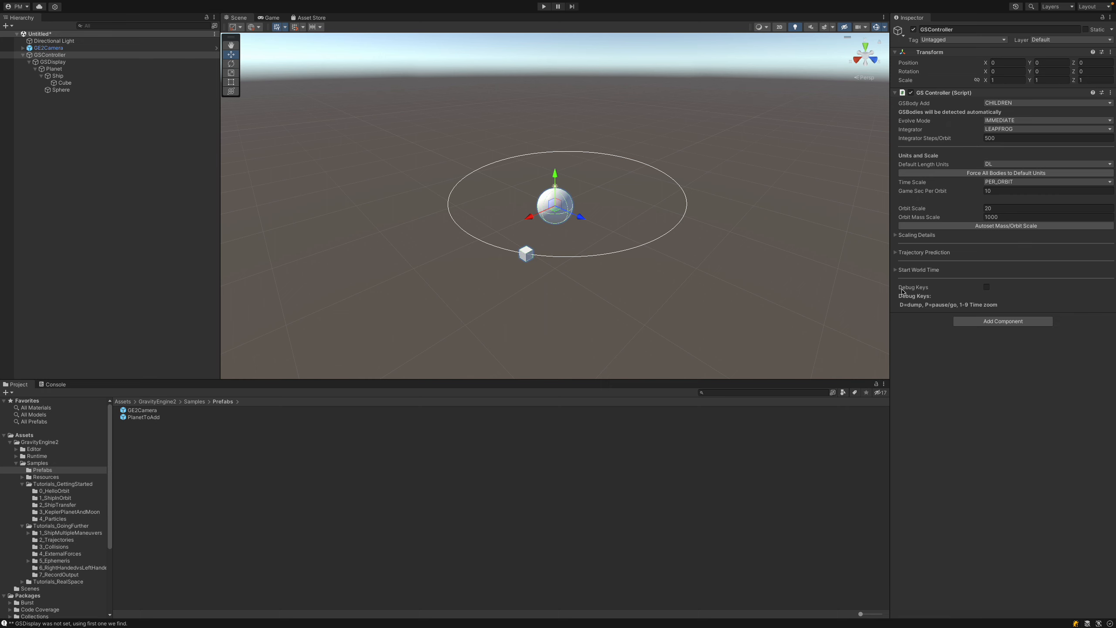
Enable Debug Keys on GSController and set Game Sec Per Orbit to 60.
{"action": "left_click", "coordinate": [987, 288]}
{"action": "left_click", "coordinate": [1001, 191]}
{"action": "type", "text": "60"}
Run the scene in play mode, try time zoom level 5 to speed up the orbit, and stop playback.
{"action": "left_click", "coordinate": [544, 6]}
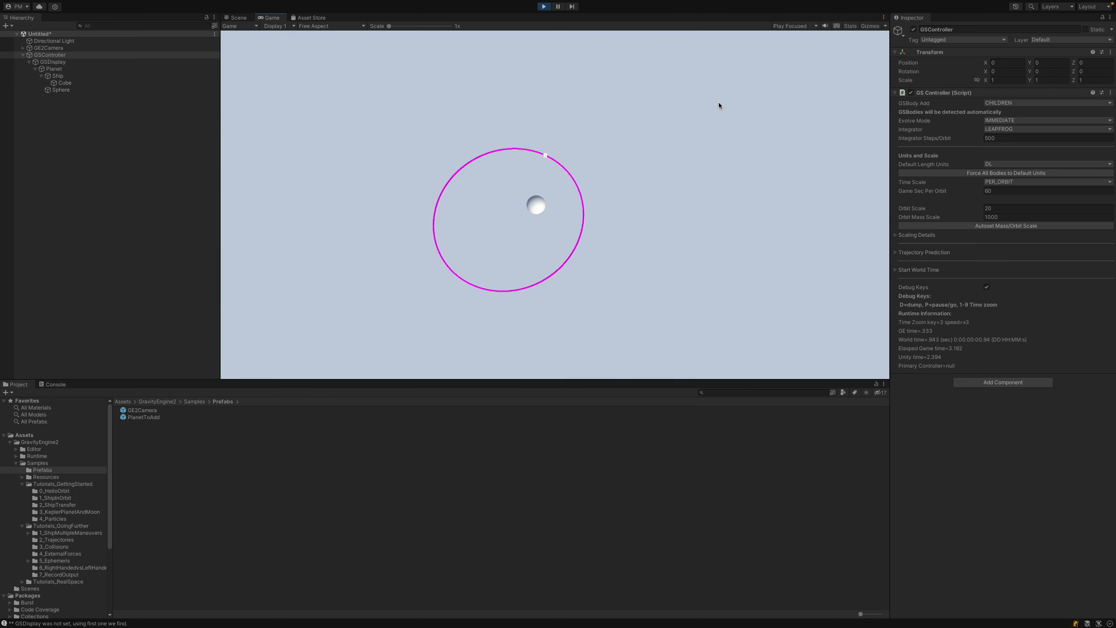
{"action": "key", "text": "5"}
{"action": "left_click", "coordinate": [544, 7]}
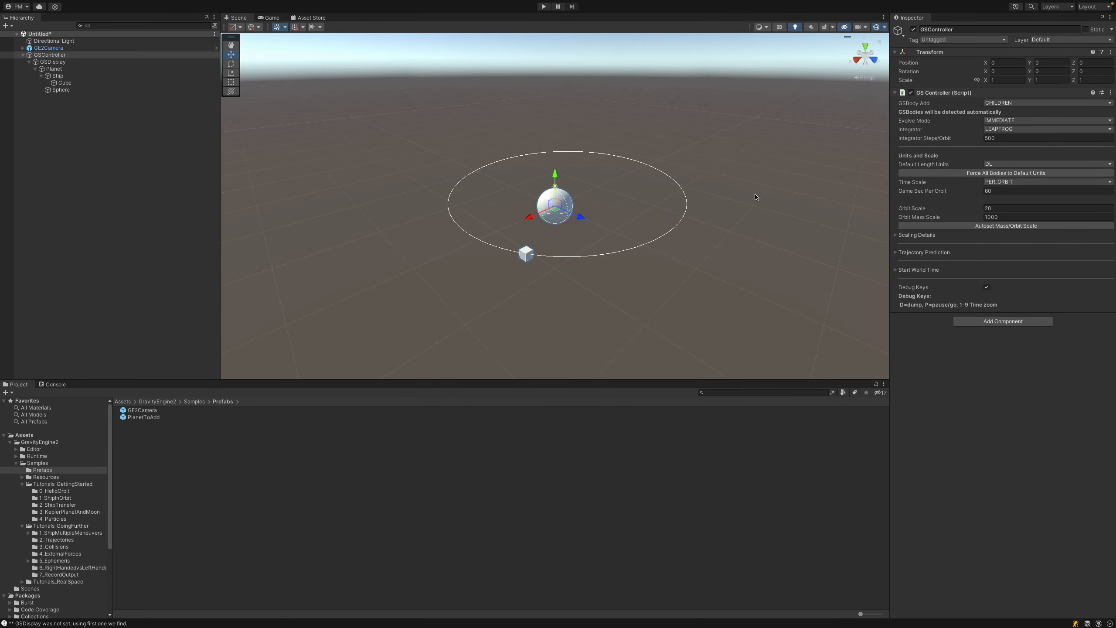
Switch to the Gravity Engine 2 documentation in Safari and examine the component diagram and GSController description under "How is that Working?".
{"action": "key", "text": "super+Tab"}
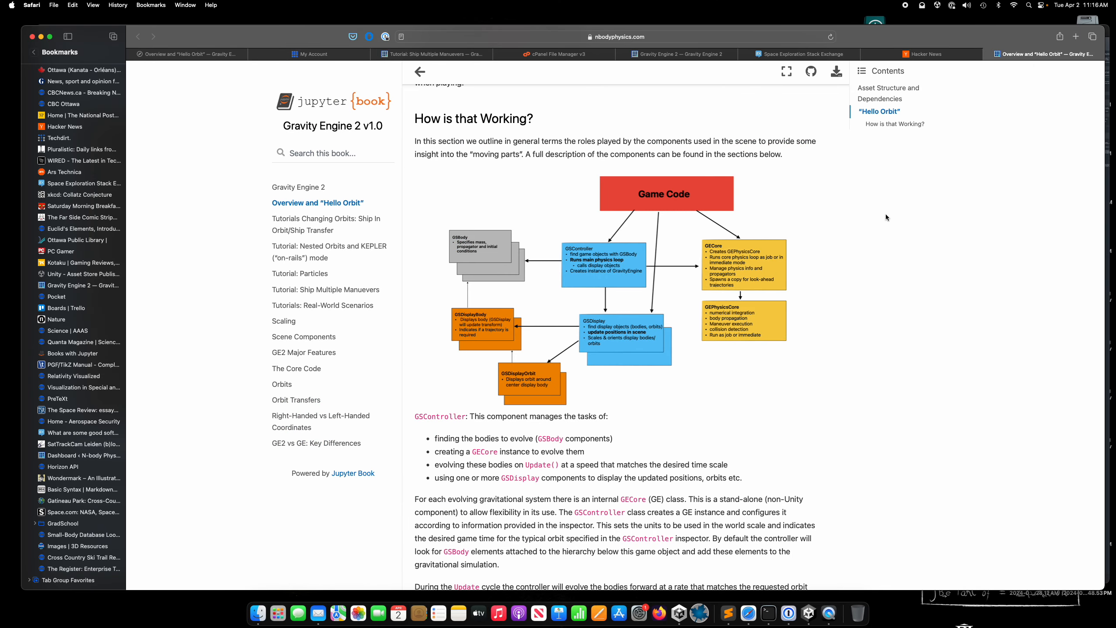
{"action": "scroll", "coordinate": [517, 180], "scroll_direction": "up", "scroll_amount": 2}
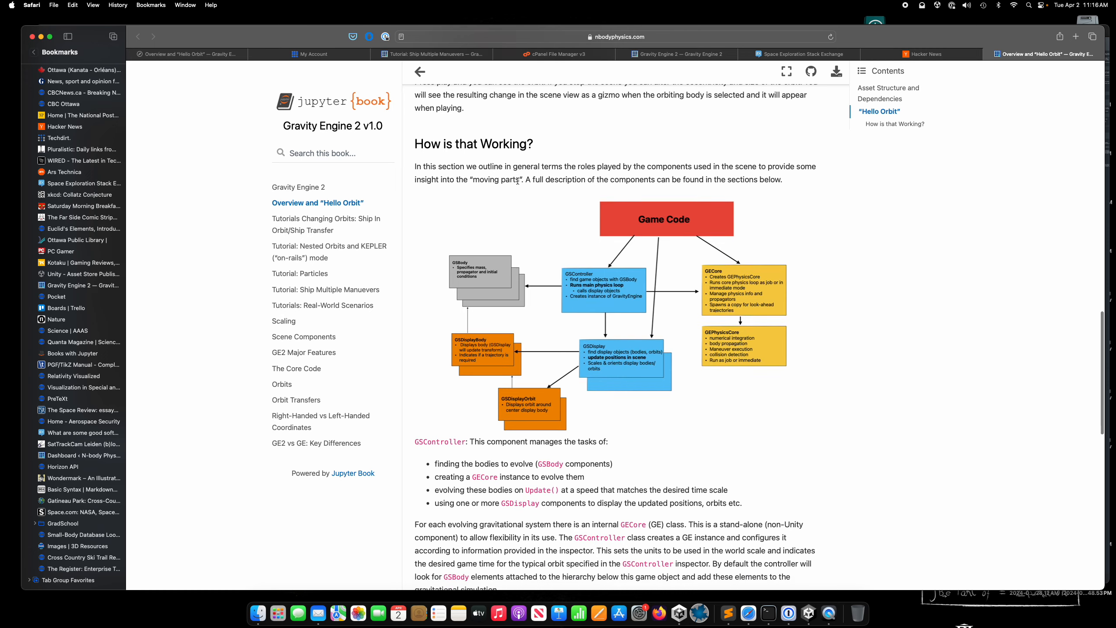
{"action": "scroll", "coordinate": [518, 180], "scroll_direction": "down", "scroll_amount": 2}
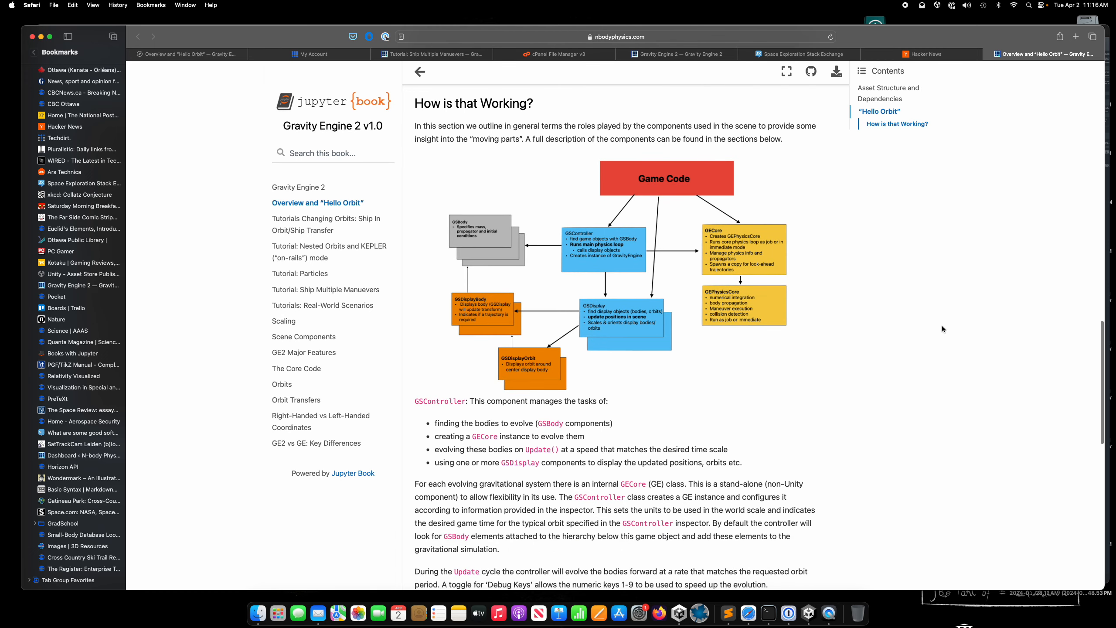
{"action": "scroll", "coordinate": [943, 325], "scroll_direction": "down", "scroll_amount": 1}
{"action": "scroll", "coordinate": [942, 325], "scroll_direction": "up", "scroll_amount": 1}
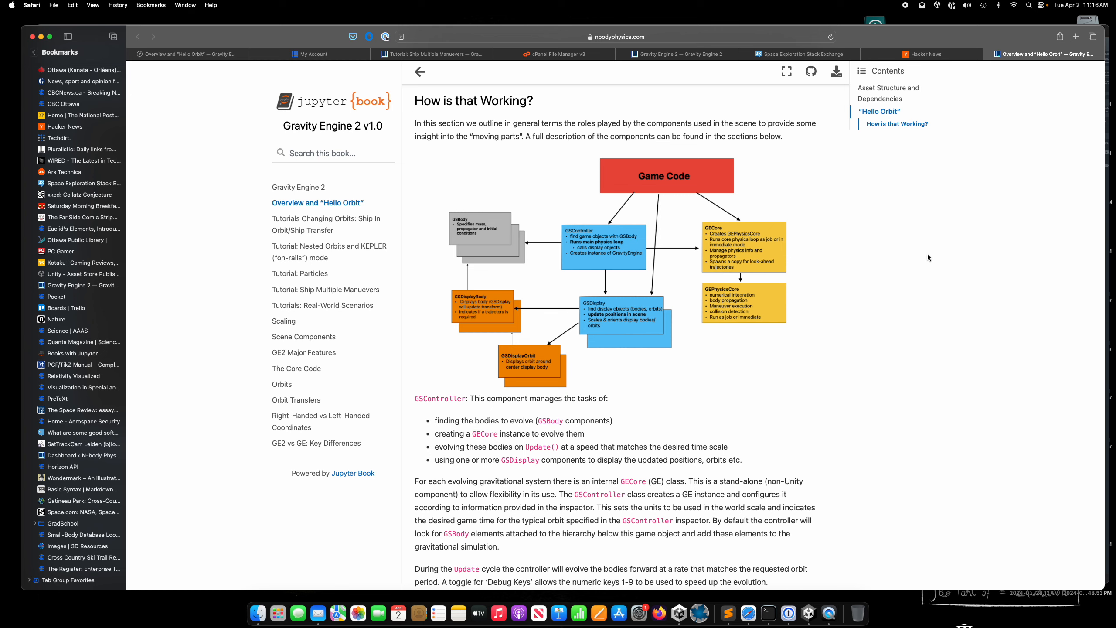
{"action": "scroll", "coordinate": [928, 254], "scroll_direction": "down", "scroll_amount": 2}
{"action": "scroll", "coordinate": [928, 254], "scroll_direction": "up", "scroll_amount": 3}
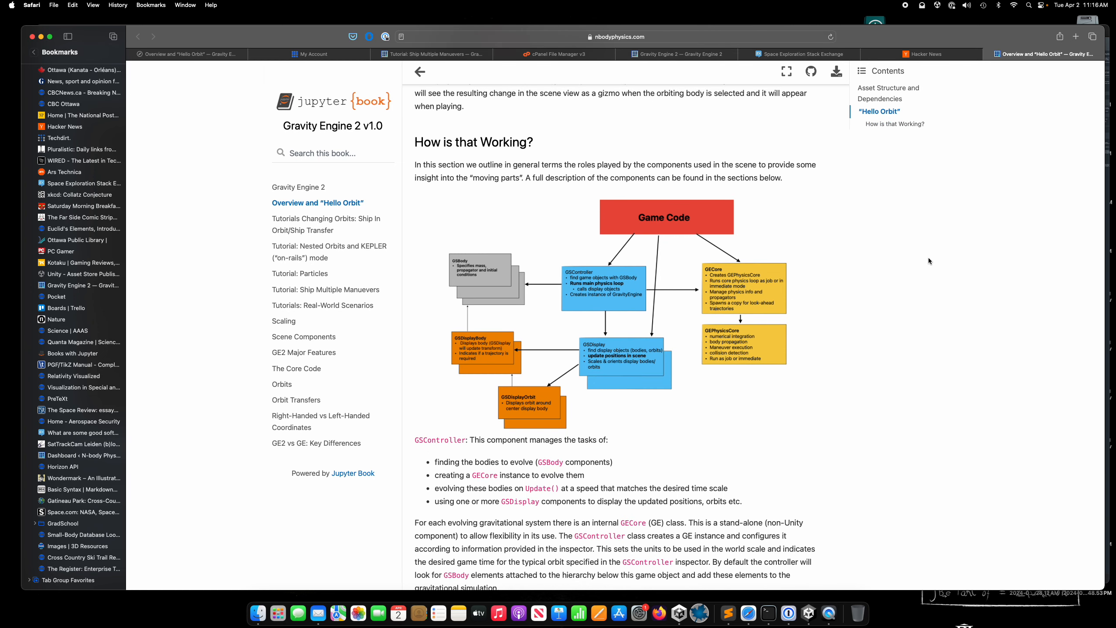
{"action": "scroll", "coordinate": [929, 261], "scroll_direction": "down", "scroll_amount": 4}
{"action": "scroll", "coordinate": [930, 261], "scroll_direction": "up", "scroll_amount": 3}
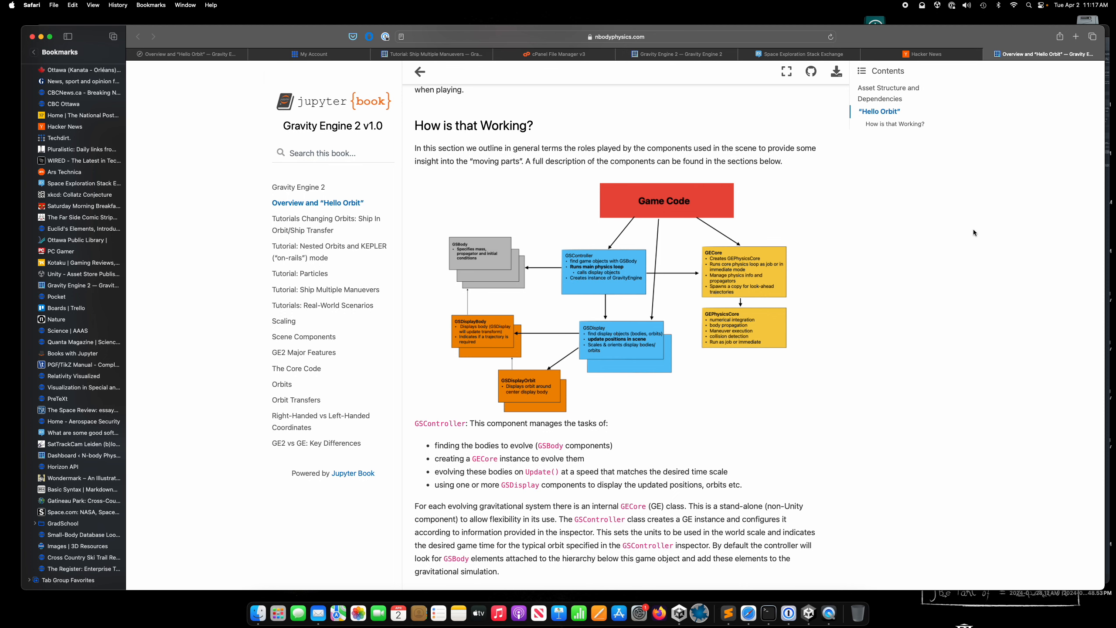
Review the documentation's feature overview, asset structure and dependencies, and the "Hello Orbit" setup outline.
{"action": "scroll", "coordinate": [973, 231], "scroll_direction": "up", "scroll_amount": 10}
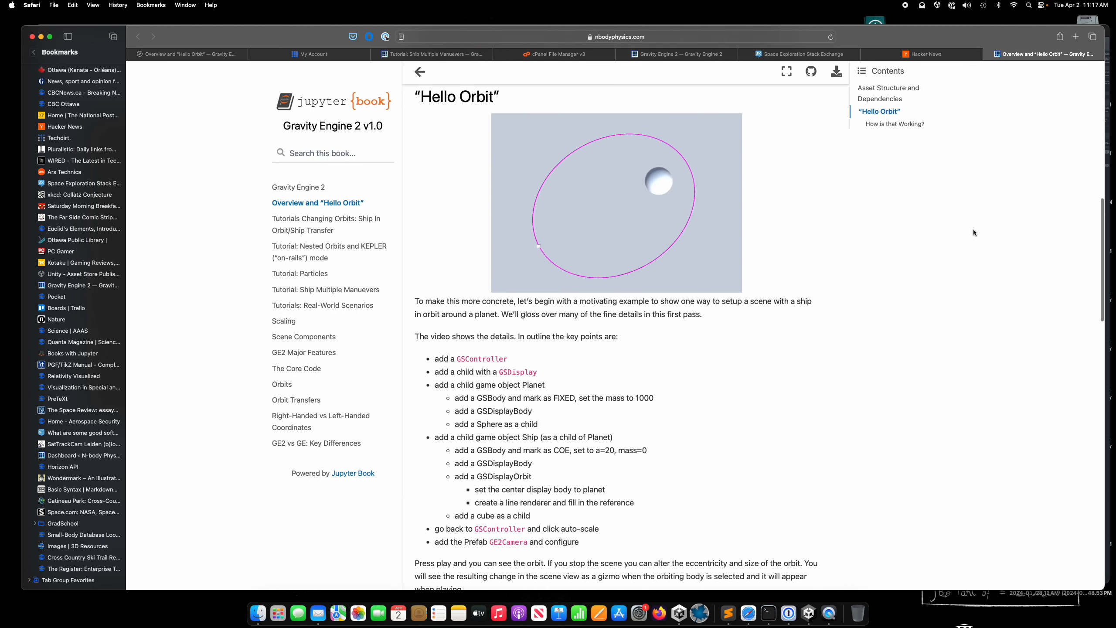
{"action": "scroll", "coordinate": [974, 231], "scroll_direction": "up", "scroll_amount": 12}
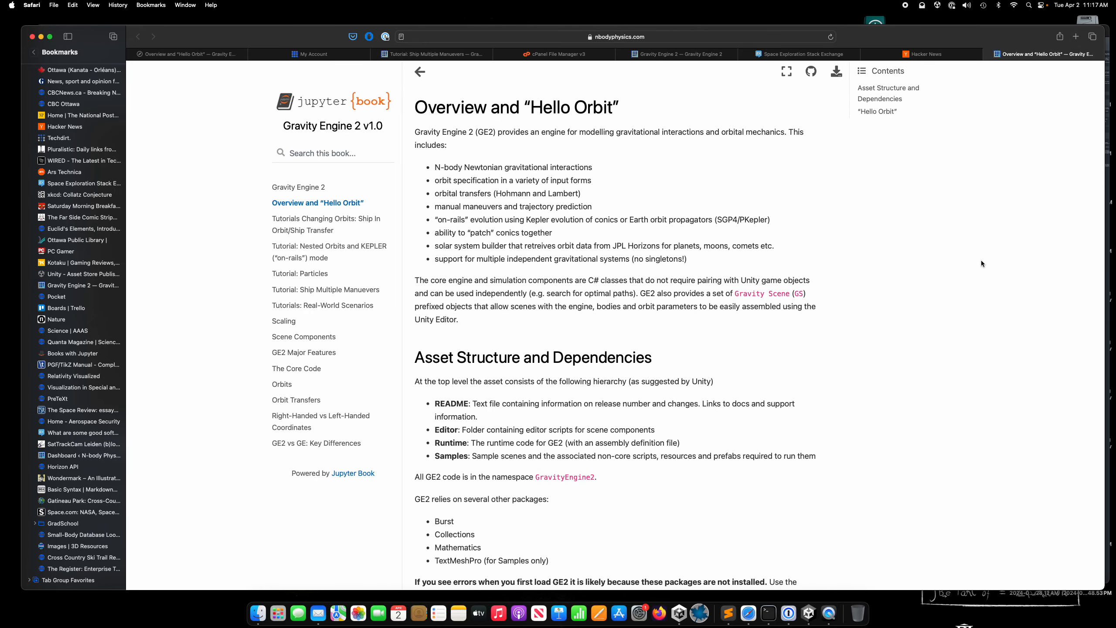
{"action": "scroll", "coordinate": [968, 255], "scroll_direction": "down", "scroll_amount": 2}
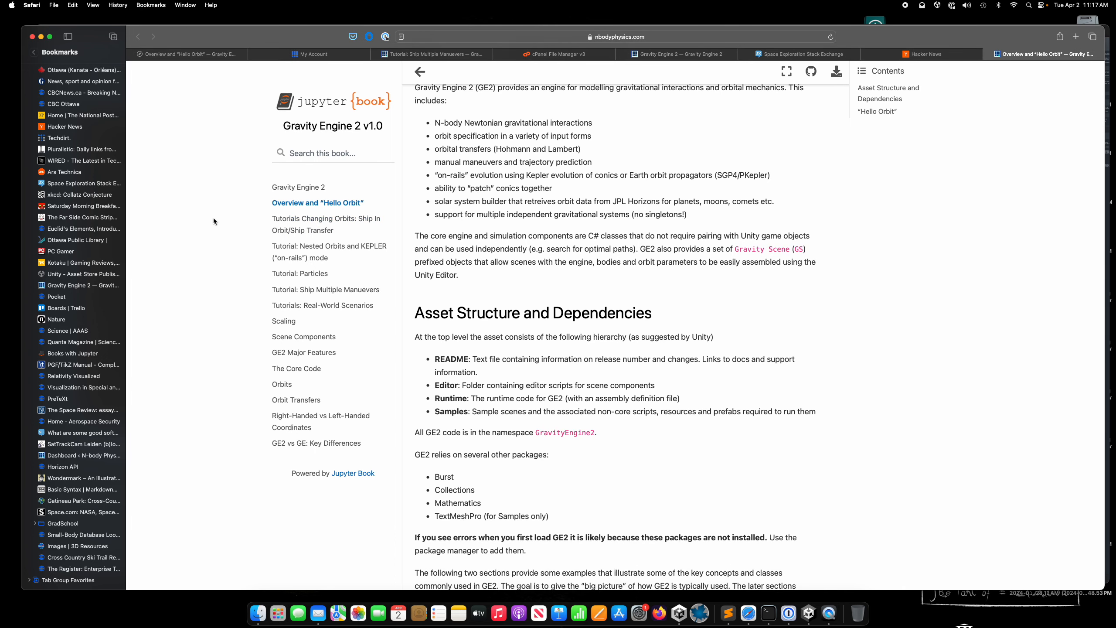
{"action": "scroll", "coordinate": [218, 213], "scroll_direction": "down", "scroll_amount": 3}
{"action": "scroll", "coordinate": [218, 213], "scroll_direction": "up", "scroll_amount": 4}
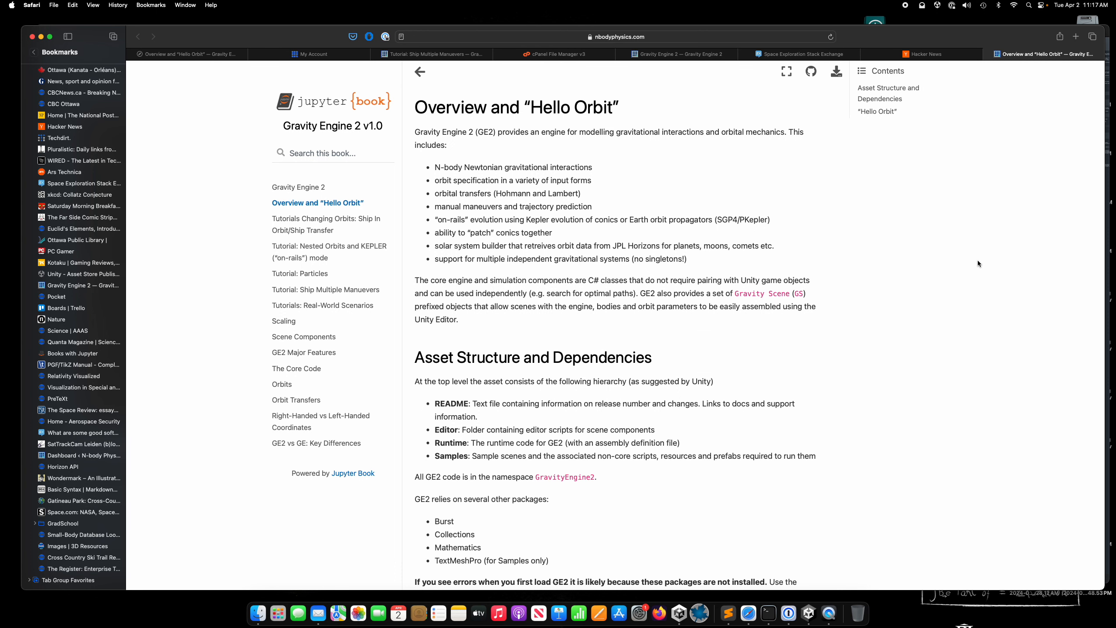
{"action": "scroll", "coordinate": [1001, 262], "scroll_direction": "down", "scroll_amount": 7}
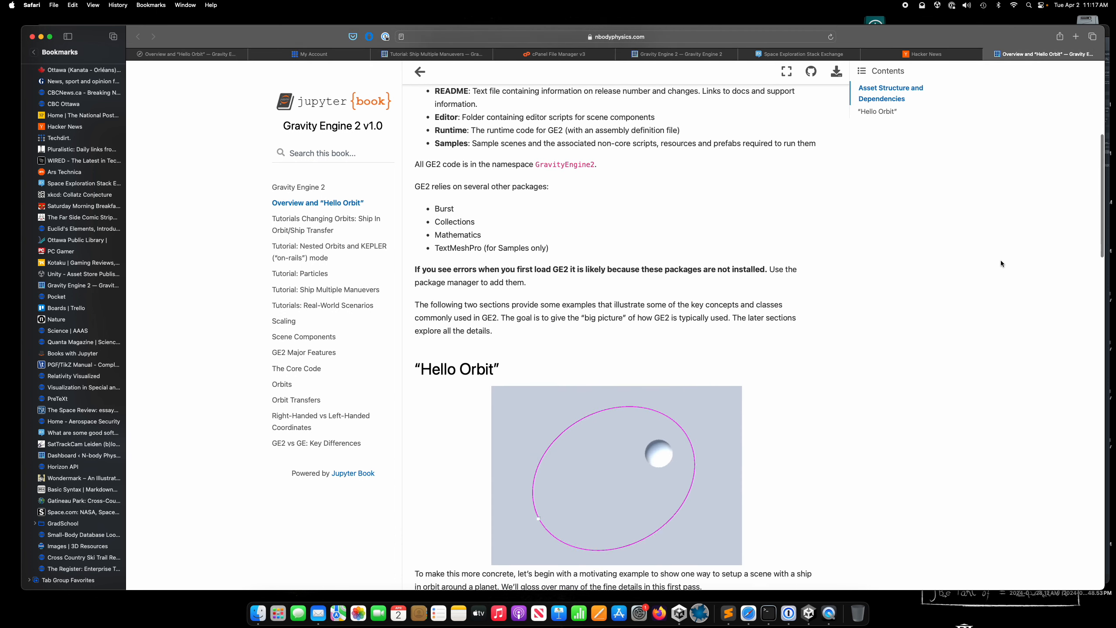
{"action": "scroll", "coordinate": [1001, 260], "scroll_direction": "down", "scroll_amount": 6}
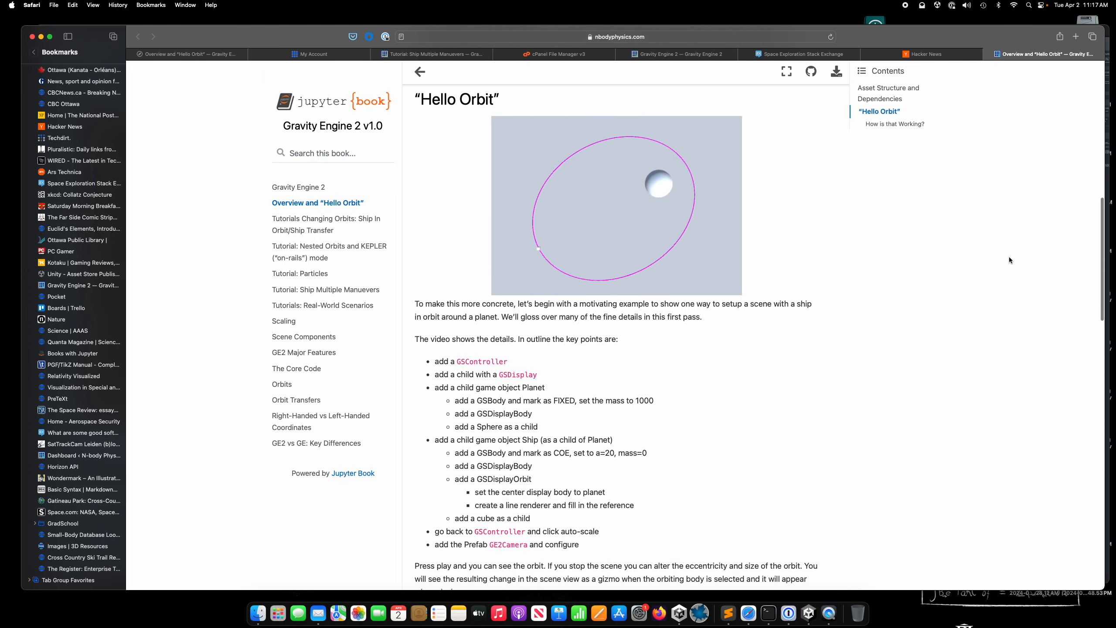
{"action": "scroll", "coordinate": [1009, 260], "scroll_direction": "up", "scroll_amount": 7}
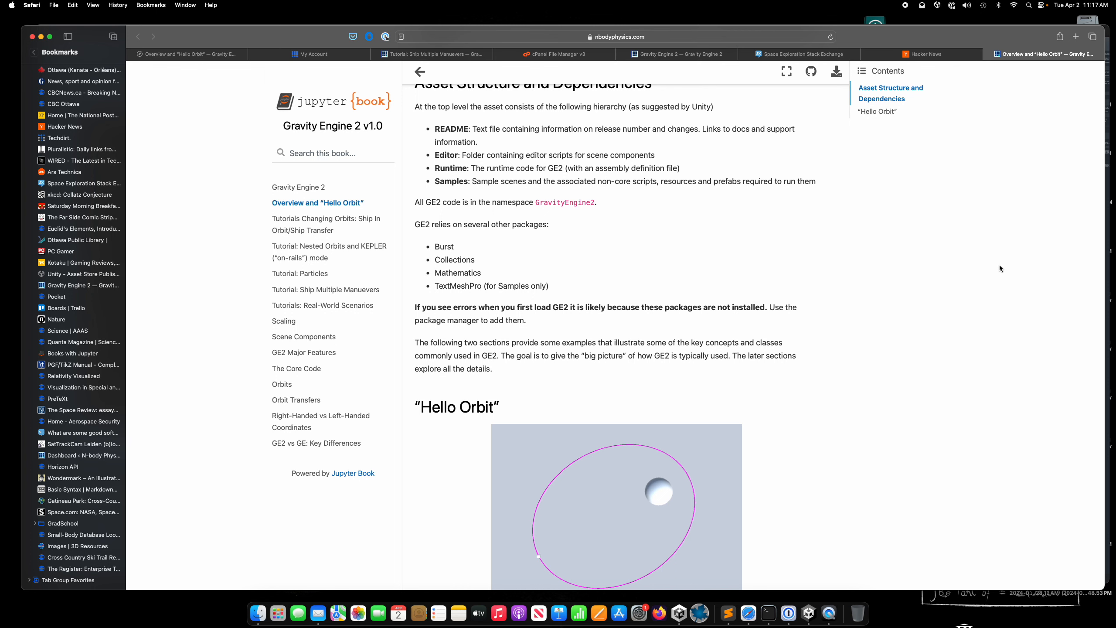
{"action": "scroll", "coordinate": [999, 265], "scroll_direction": "up", "scroll_amount": 5}
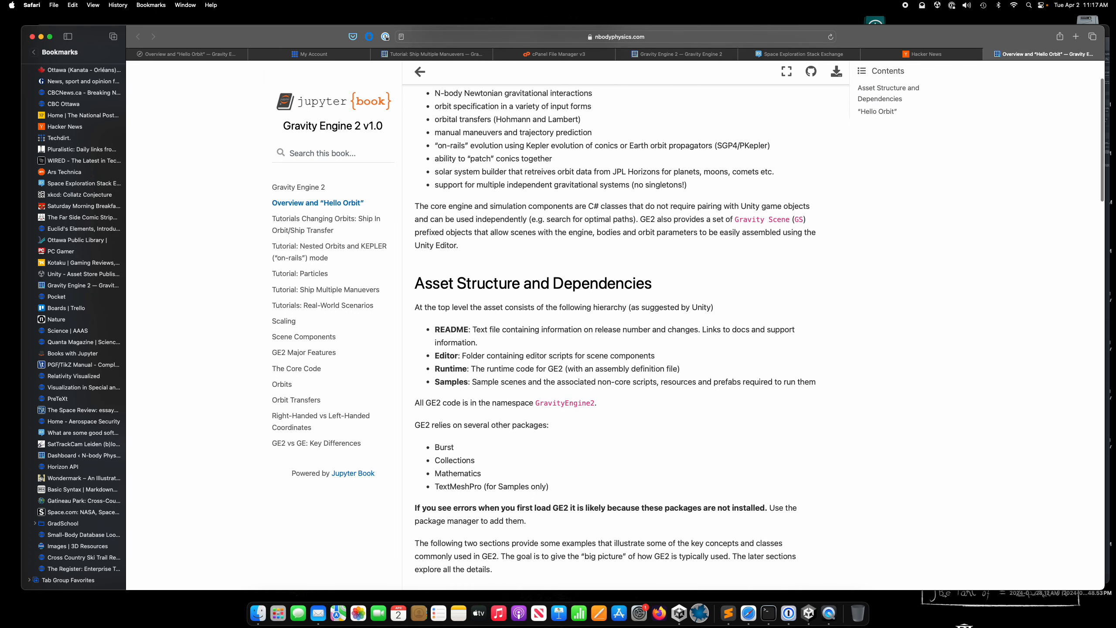